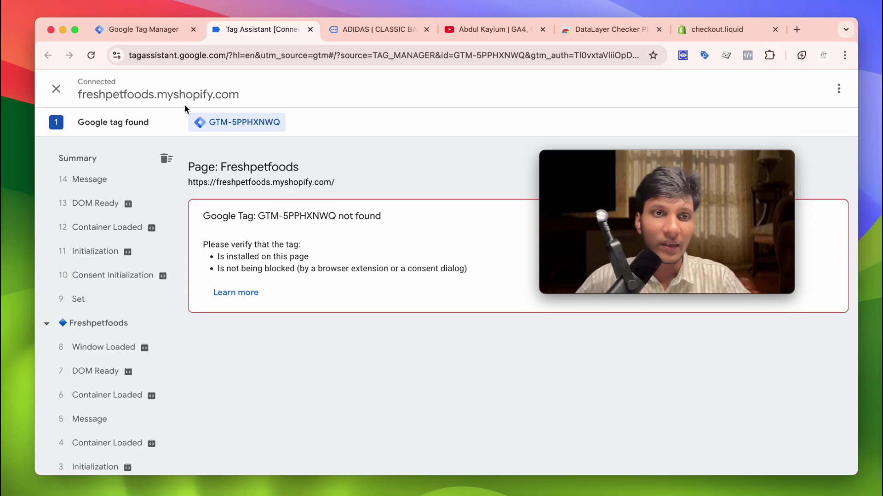
Step: Confirm Tag Assistant reports GTM-5PPHXNWQ not found, then open the checkout.liquid documentation
click(133, 27)
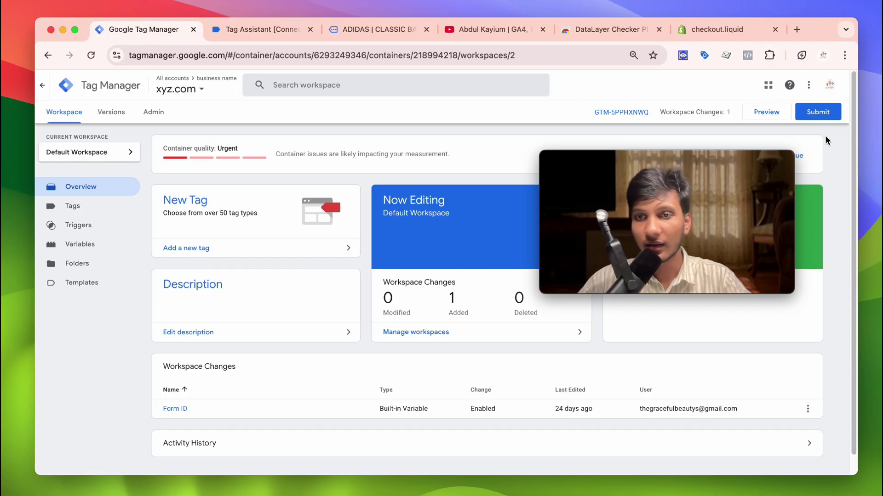
click(262, 30)
drag(202, 219, 273, 222)
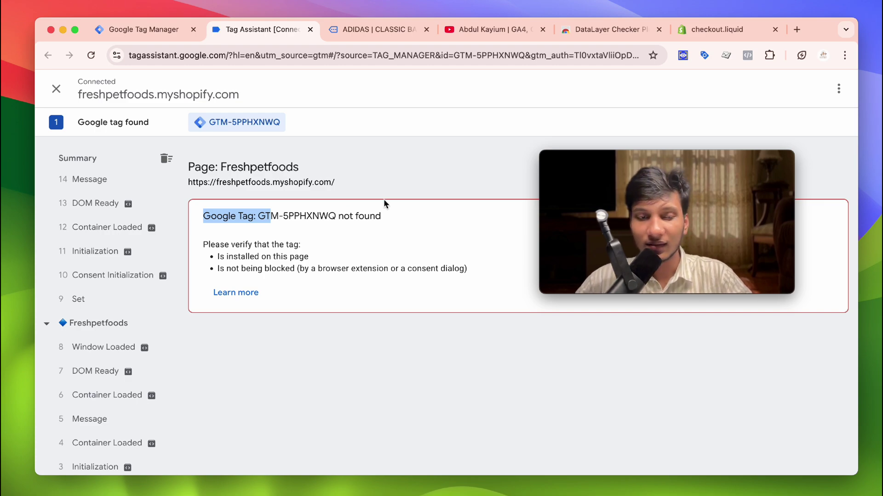
click(721, 31)
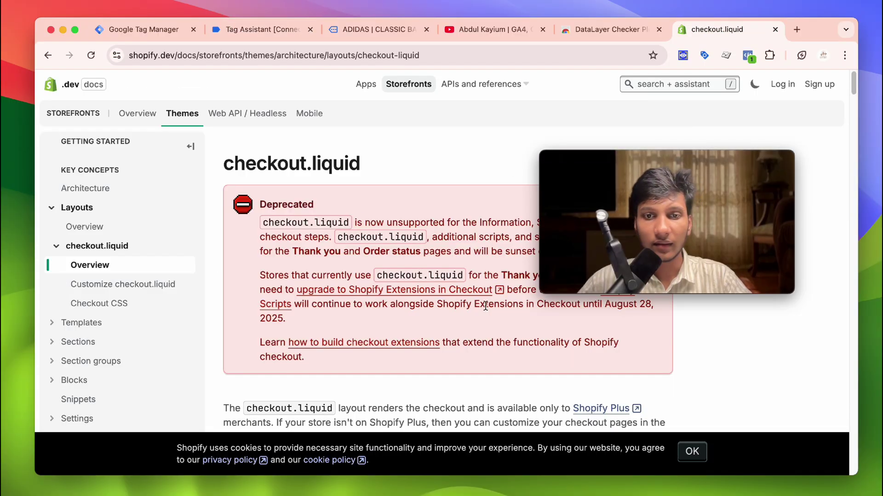
Step: Highlight the August 28, 2025 checkout.liquid sunset date, then go to the YouTube channel's videos
drag(601, 307, 646, 316)
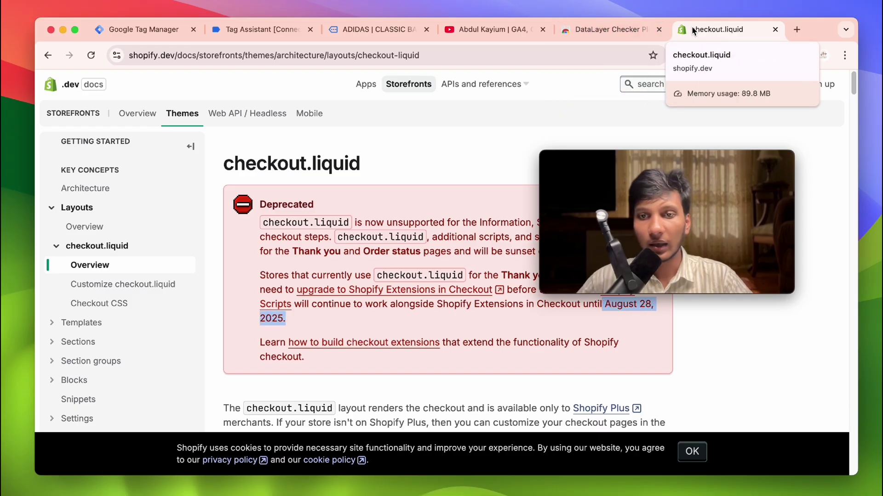
click(457, 35)
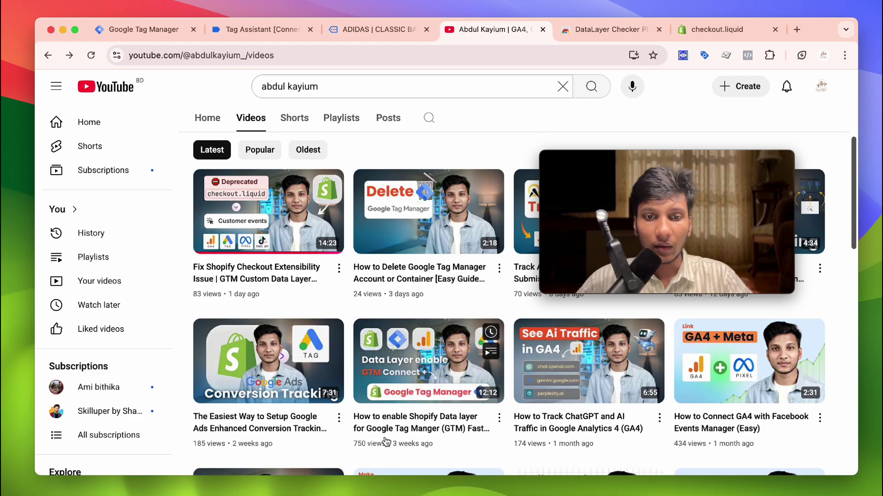
Step: Browse the YouTube tracking tutorial thumbnails before returning to the Tag Assistant view_cart event
mouse_move(596, 372)
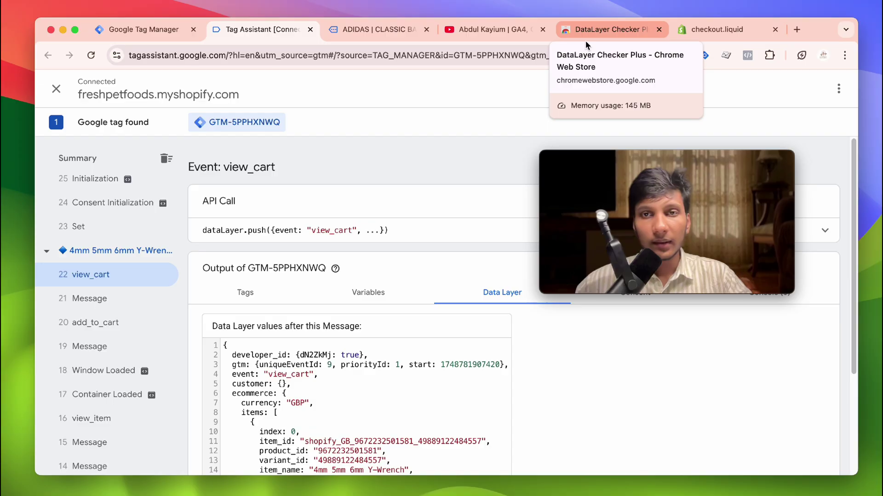
Step: Highlight the DataLayer Checker Plus name on its Chrome Web Store listing
click(617, 29)
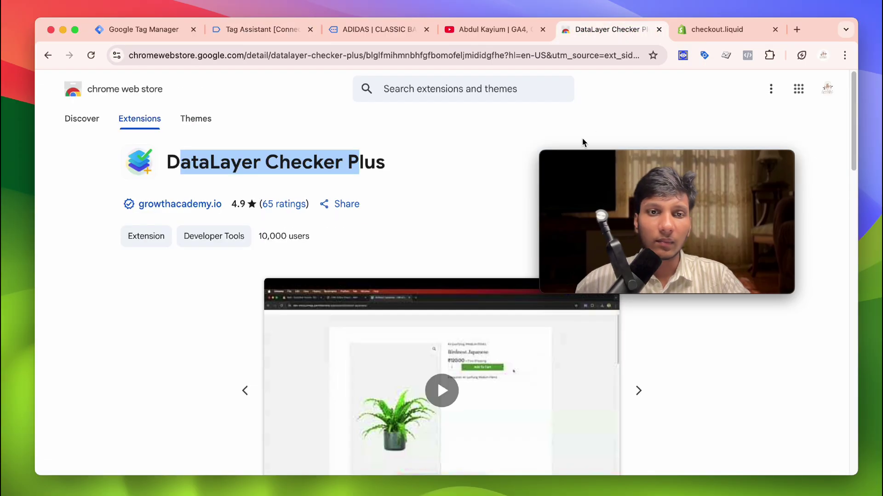
click(660, 137)
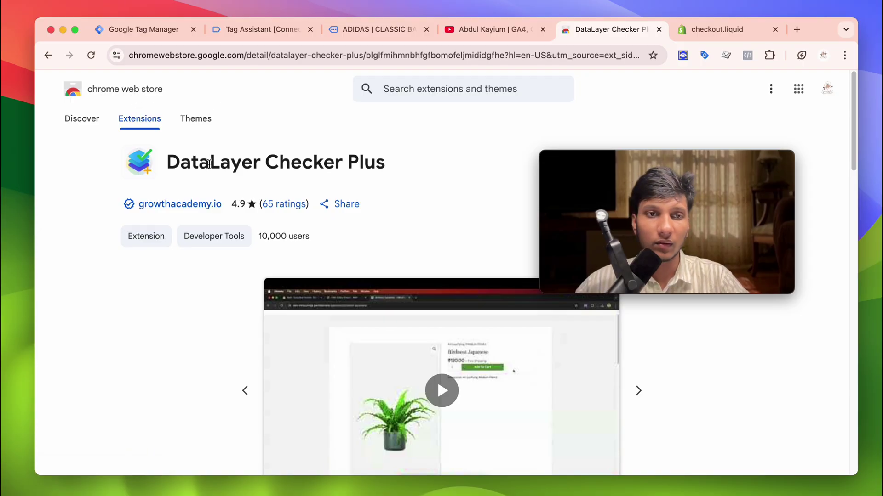
drag(166, 169, 391, 166)
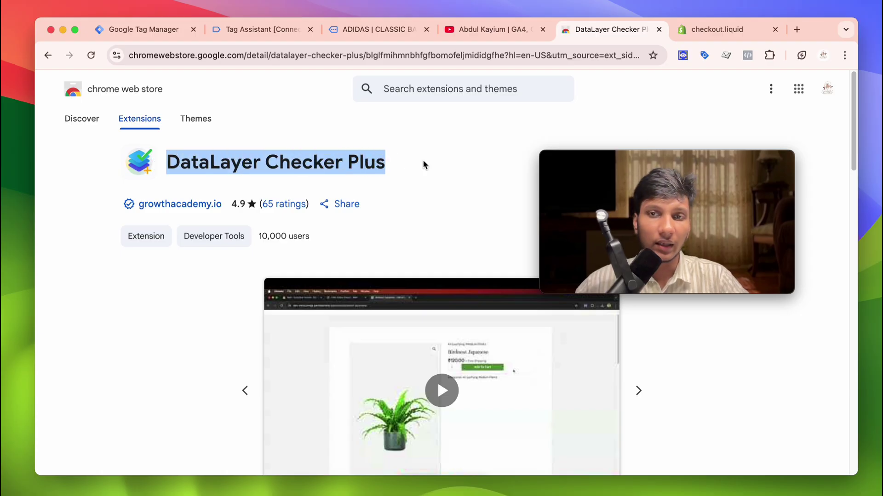
click(205, 164)
drag(168, 162, 505, 148)
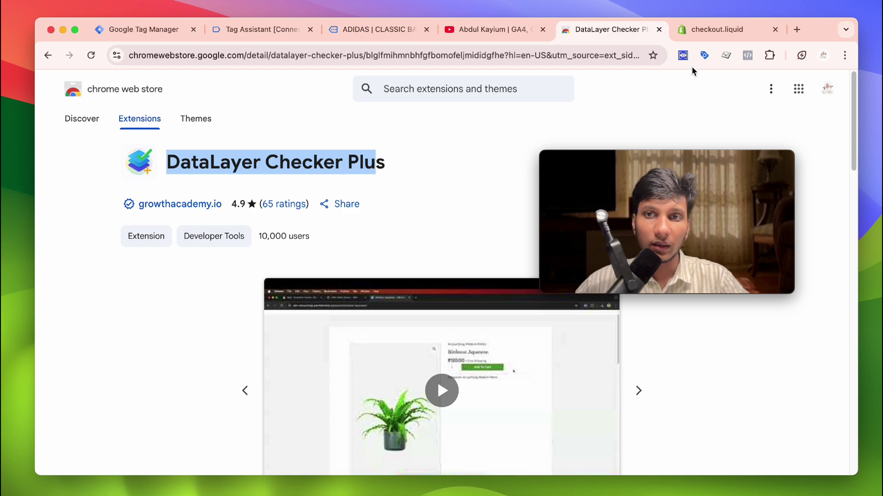
Step: Open and close the DataLayer Checker Plus popup, then return to the Tag Manager workspace
click(682, 56)
click(138, 166)
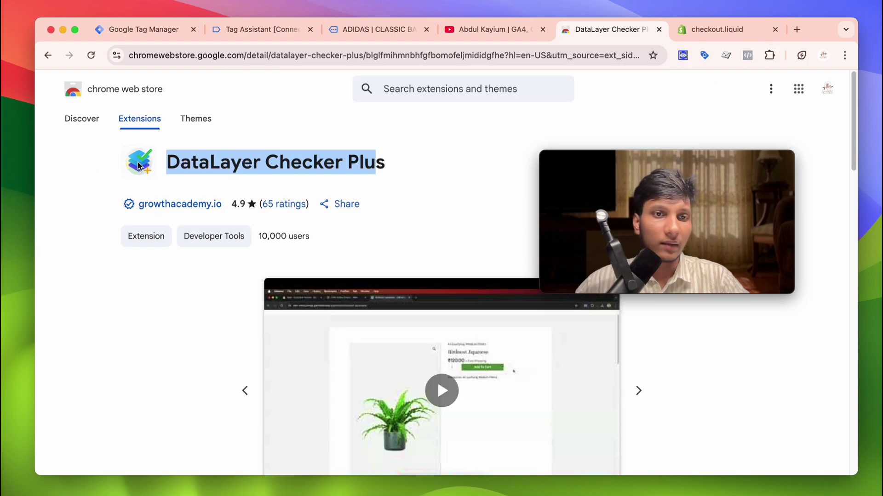
click(142, 32)
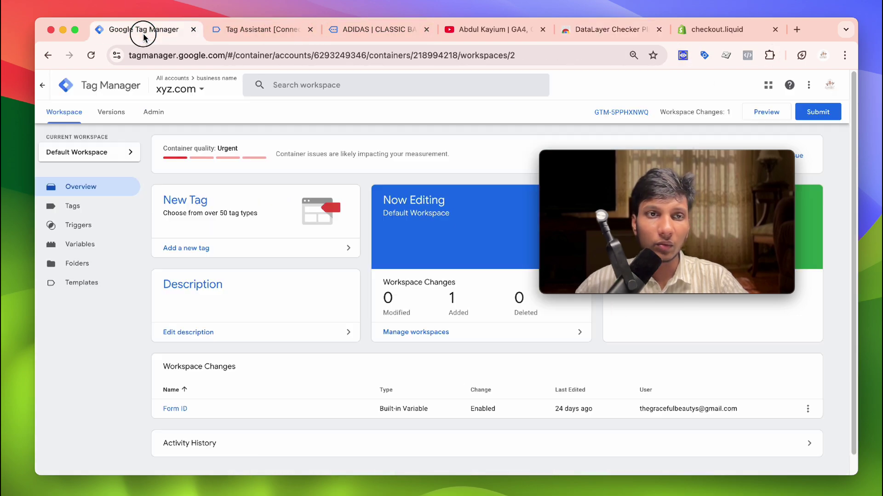
Step: Copy the GTM-5PPHXNWQ head install snippet and switch to the ADIDAS backpack product page
click(629, 115)
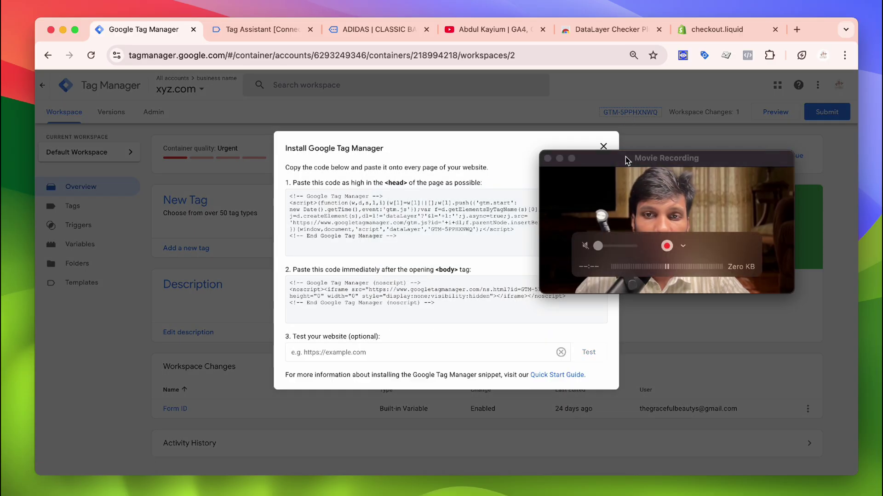
drag(628, 159, 682, 208)
click(589, 198)
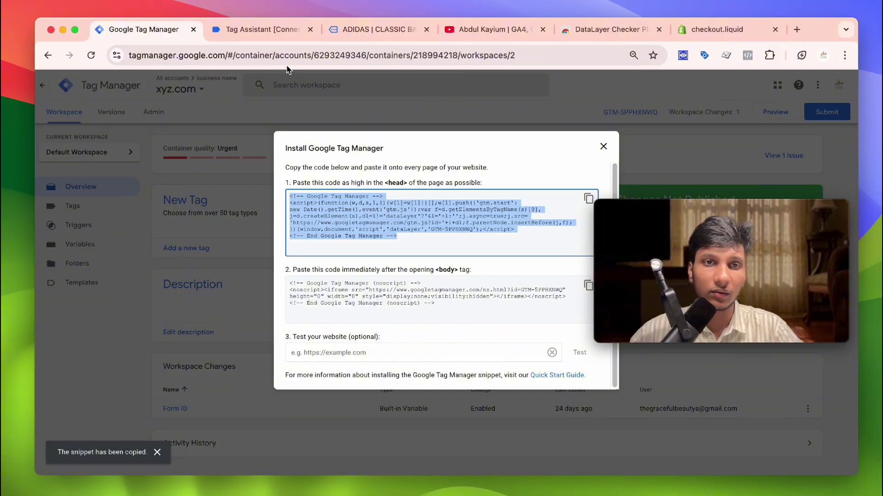
click(346, 34)
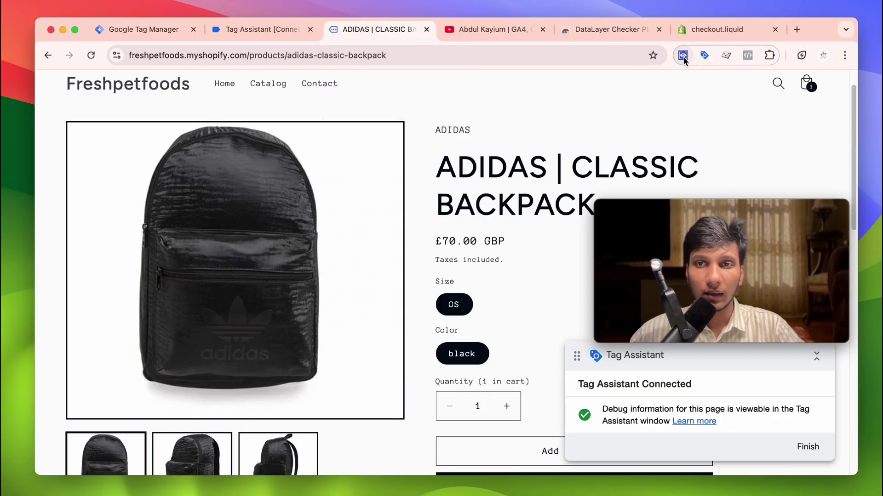
Step: Enable the Shopify Custom Pixel checker and GTM Injector in DataLayer Checker Plus settings
click(682, 56)
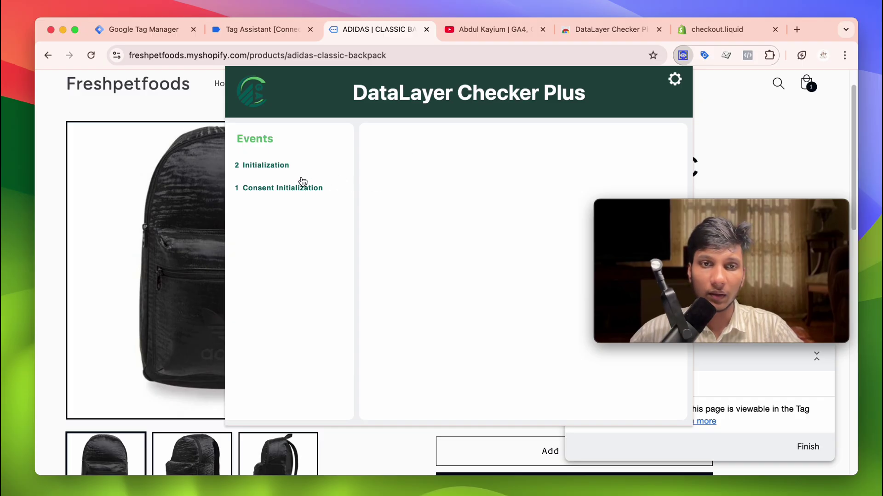
click(675, 80)
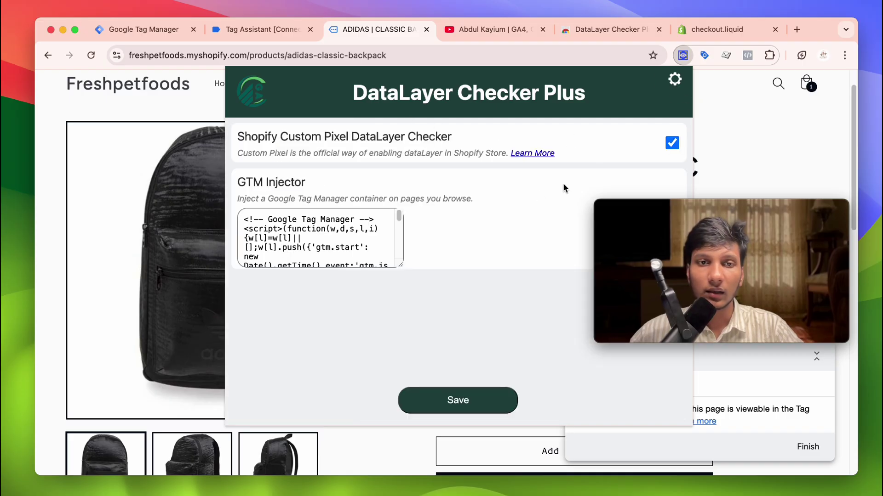
click(672, 148)
drag(709, 213, 685, 317)
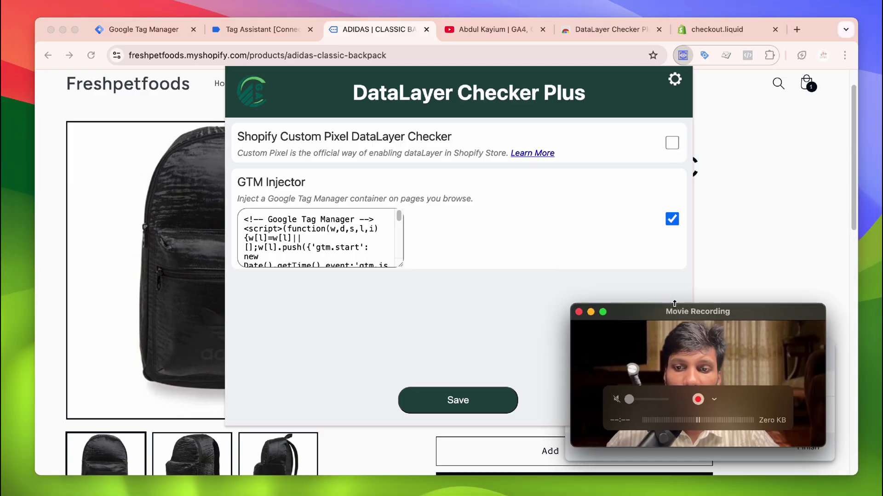
click(671, 219)
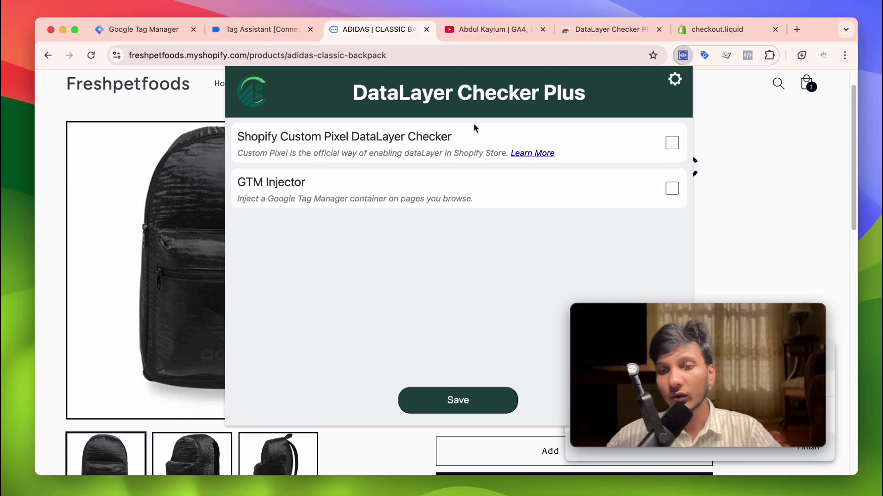
click(671, 144)
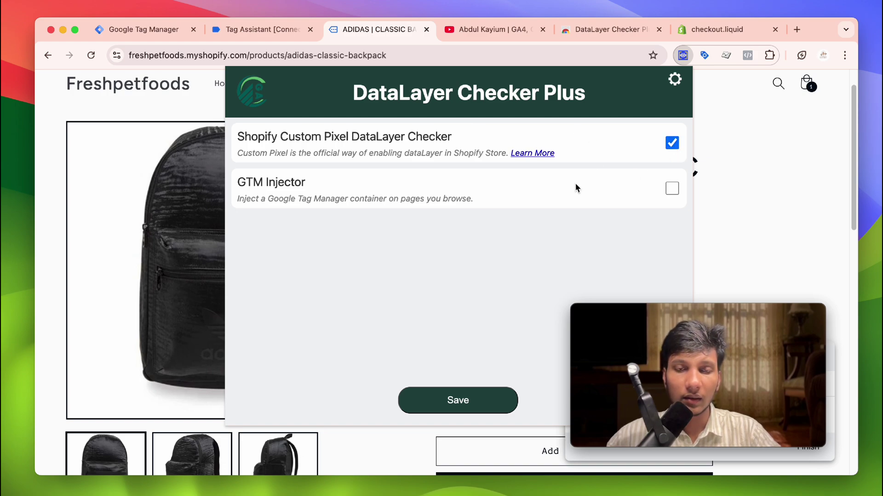
drag(249, 184, 707, 183)
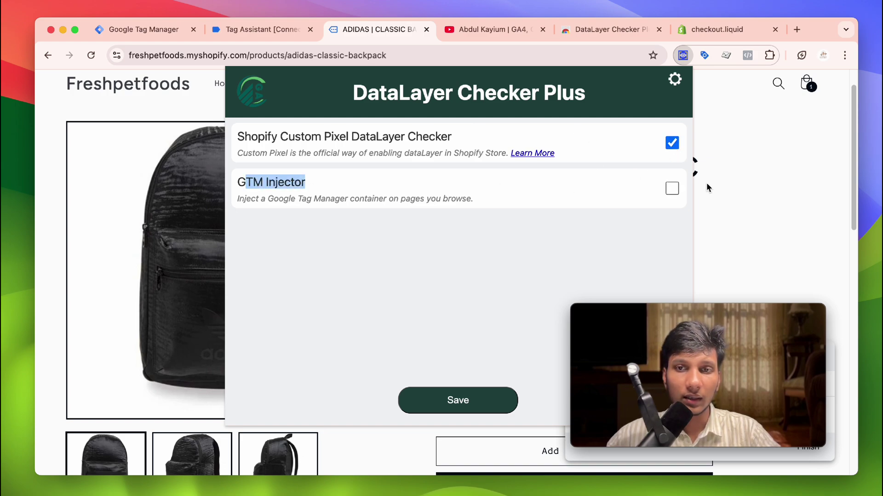
click(671, 188)
Step: Replace the injector code with the pasted GTM-5PPHXNWQ head snippet and save the settings
click(337, 238)
triple_click(337, 237)
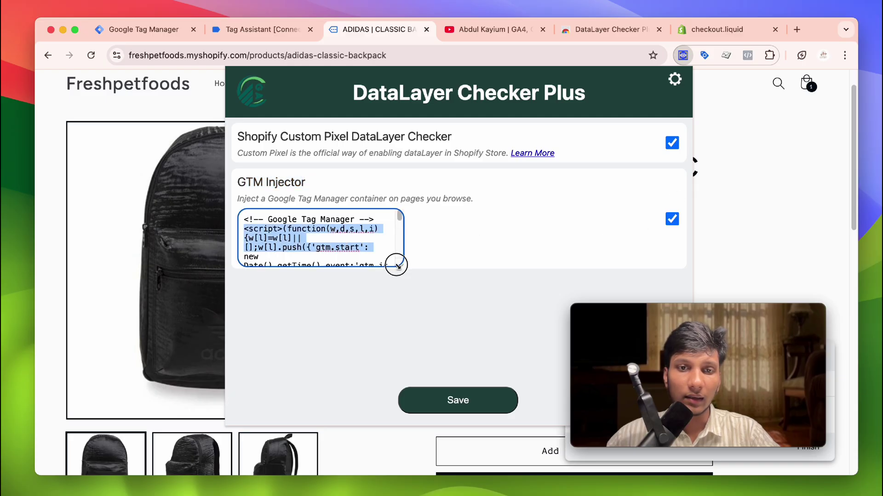
drag(401, 265, 568, 315)
click(503, 289)
key(cmd+a)
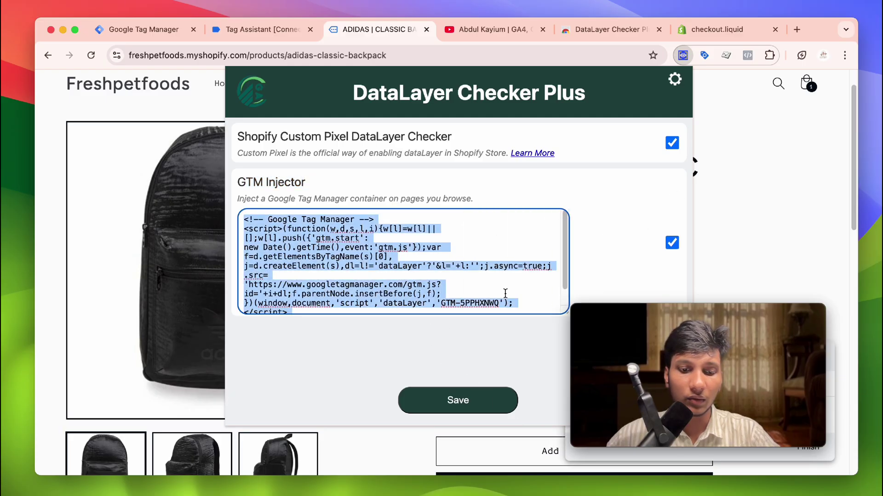
key(cmd+v)
scroll(405, 288, up, 1)
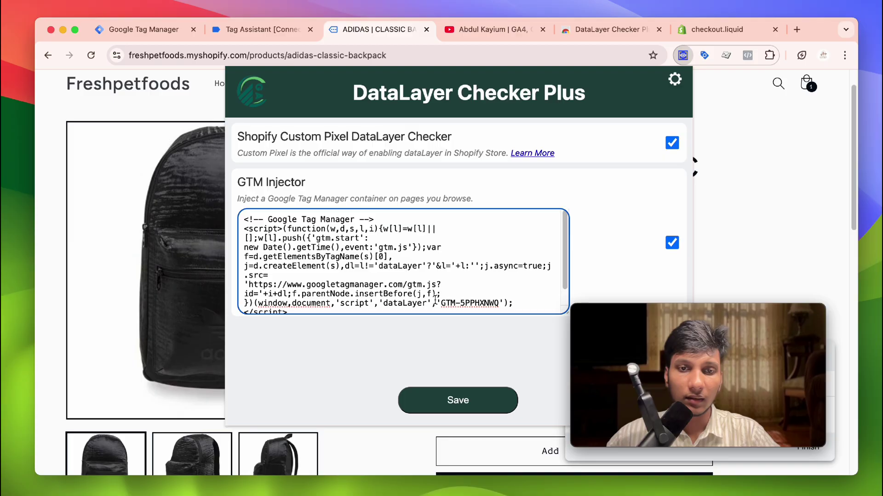
scroll(440, 288, down, 1)
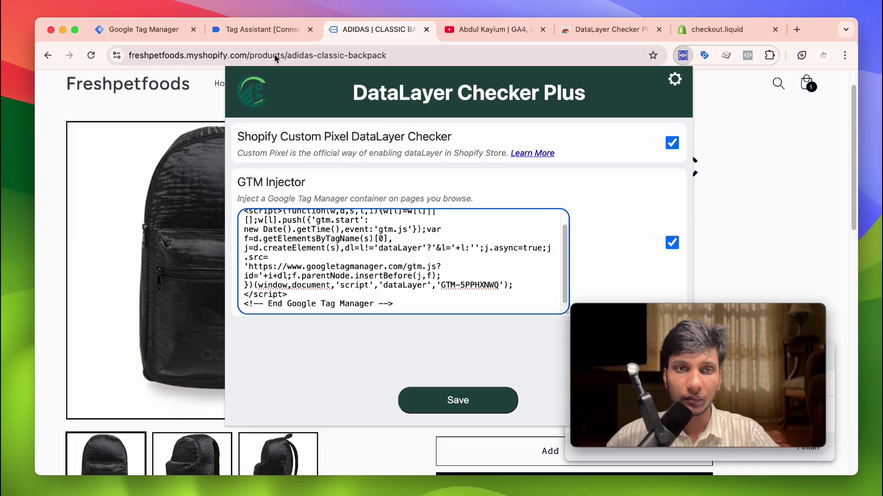
click(489, 409)
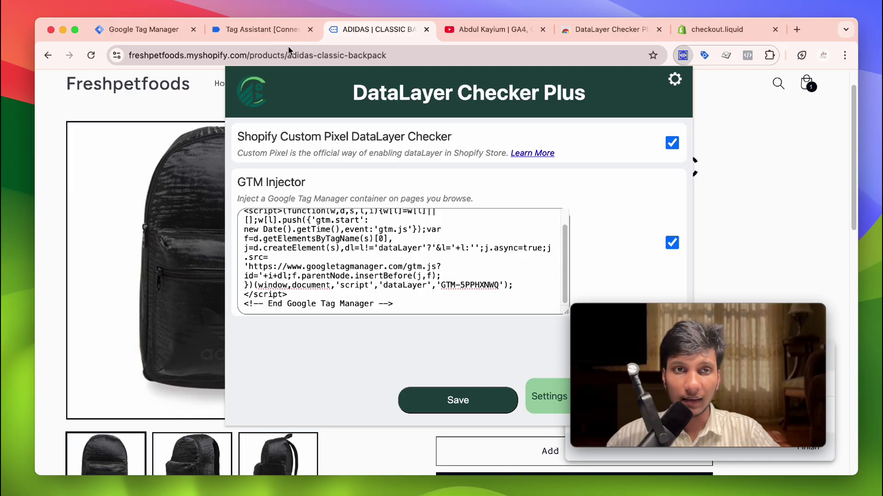
Step: Copy the GTM-5PPHXNWQ head install snippet again and return to the ADIDAS backpack page
click(611, 34)
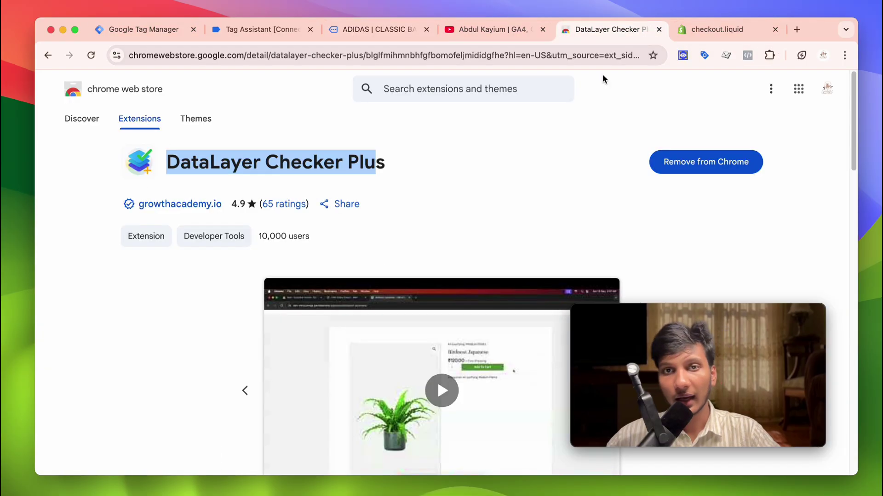
click(246, 165)
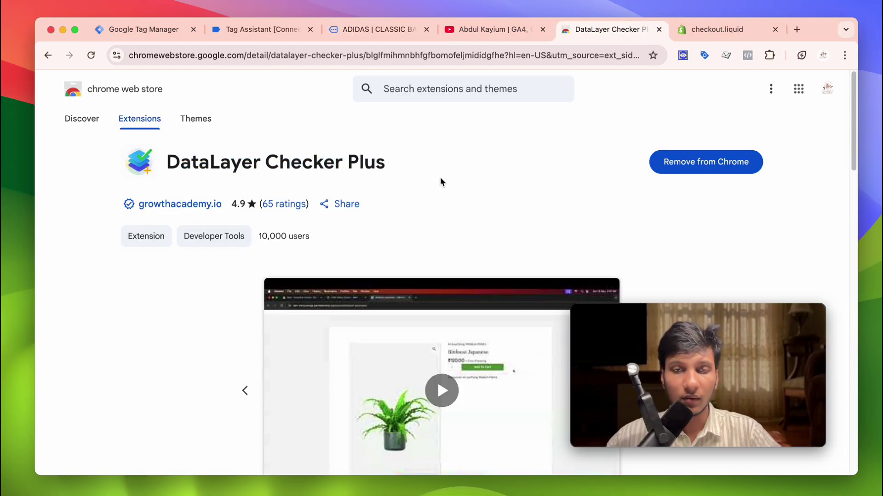
click(171, 28)
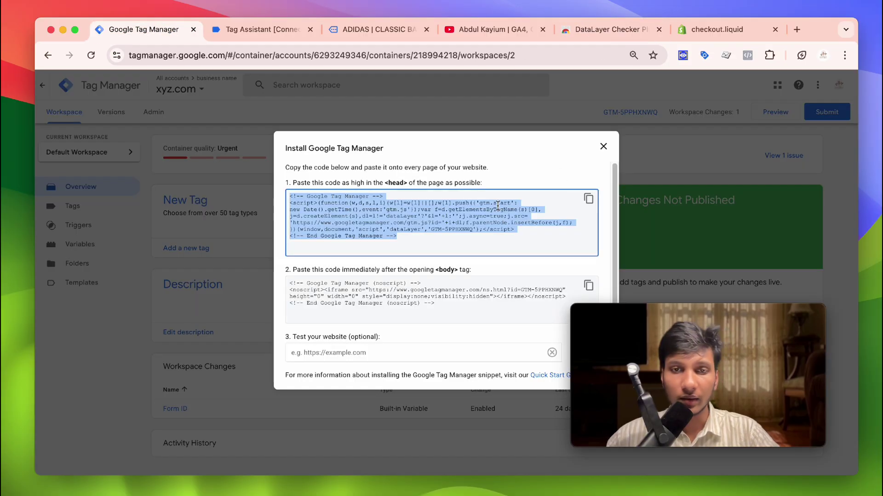
click(428, 202)
click(589, 200)
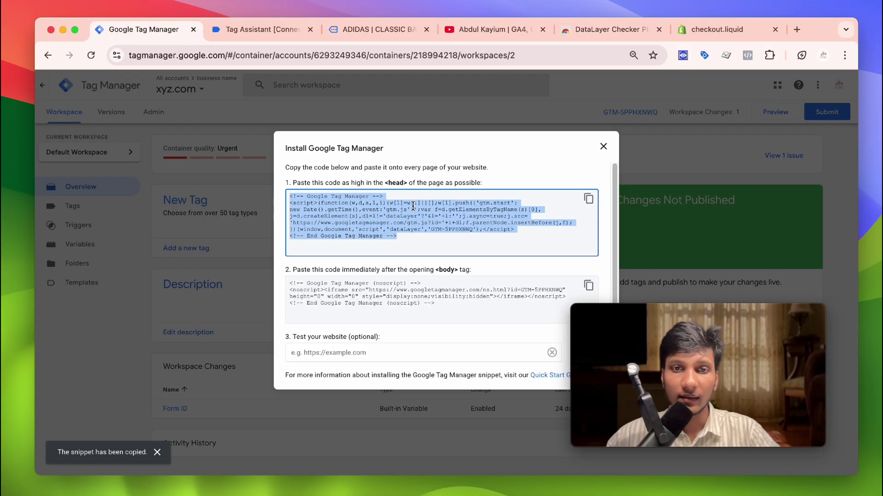
click(357, 28)
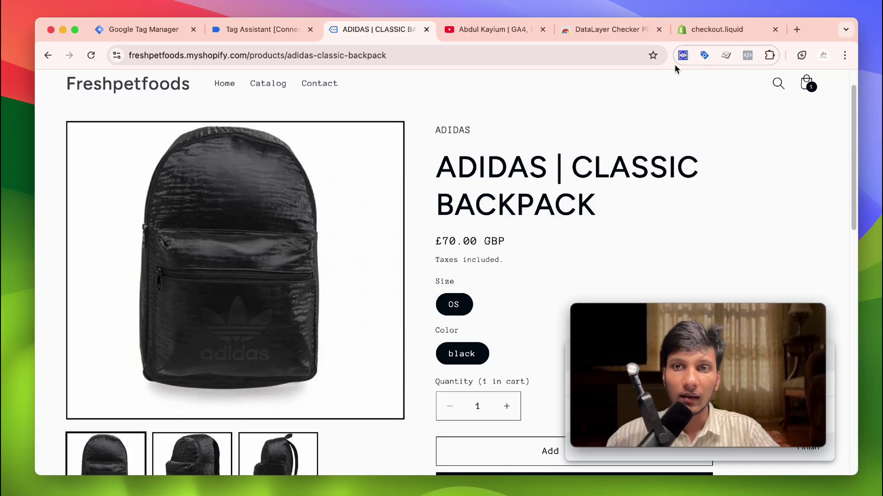
Step: Re-enable the Shopify custom pixel checker and GTM Injector in DataLayer Checker Plus settings
click(683, 55)
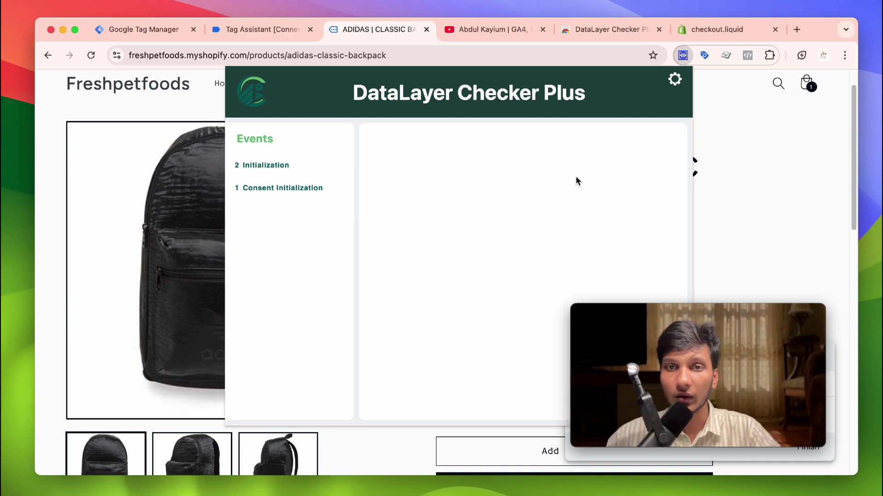
click(680, 82)
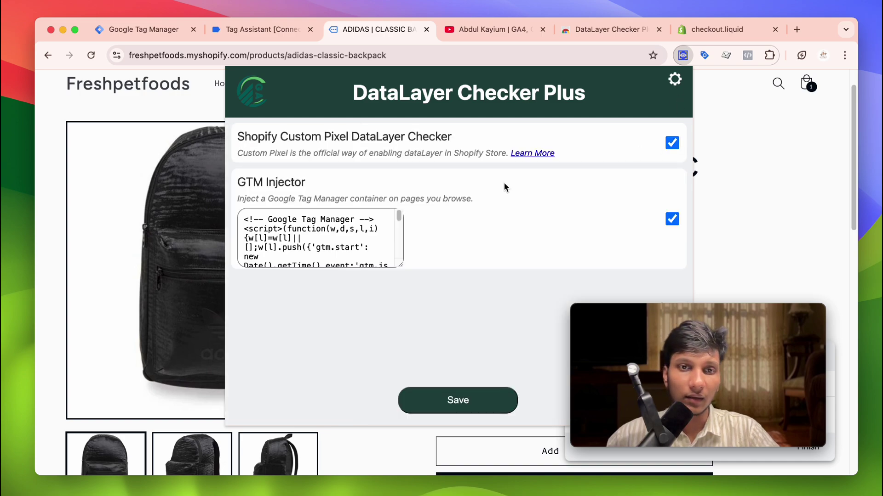
click(672, 219)
click(672, 144)
drag(237, 137, 396, 148)
click(448, 143)
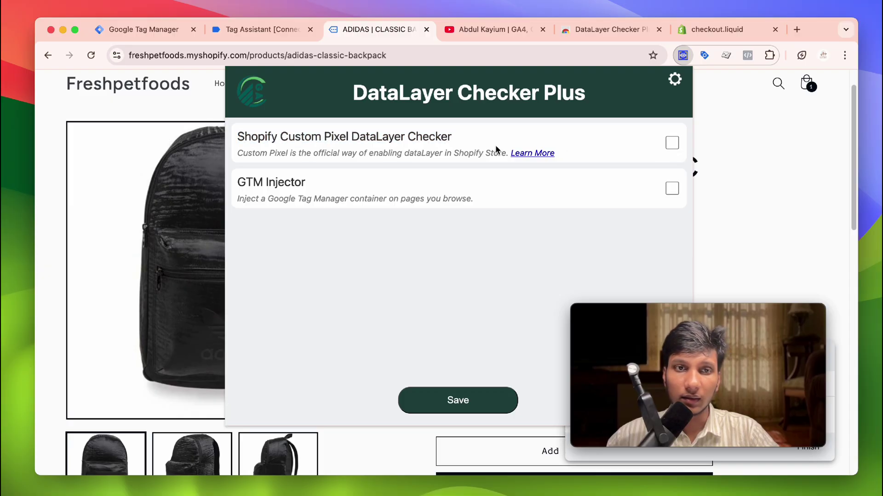
click(672, 142)
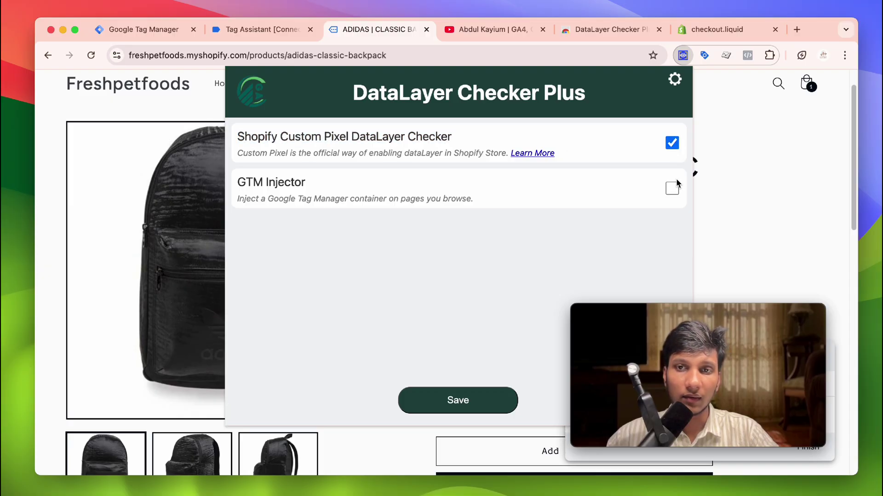
click(673, 188)
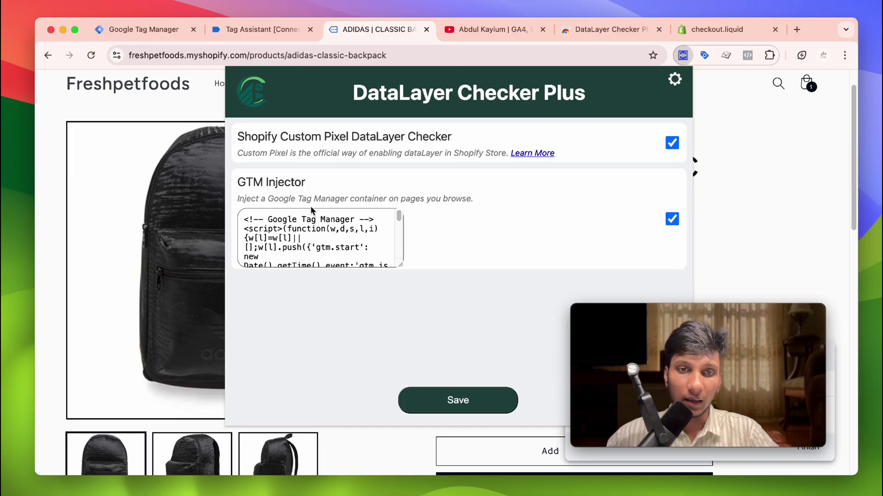
Step: Check the full GTM-5PPHXNWQ snippet in the injector box, save, and reopen settings to verify
drag(401, 266, 710, 301)
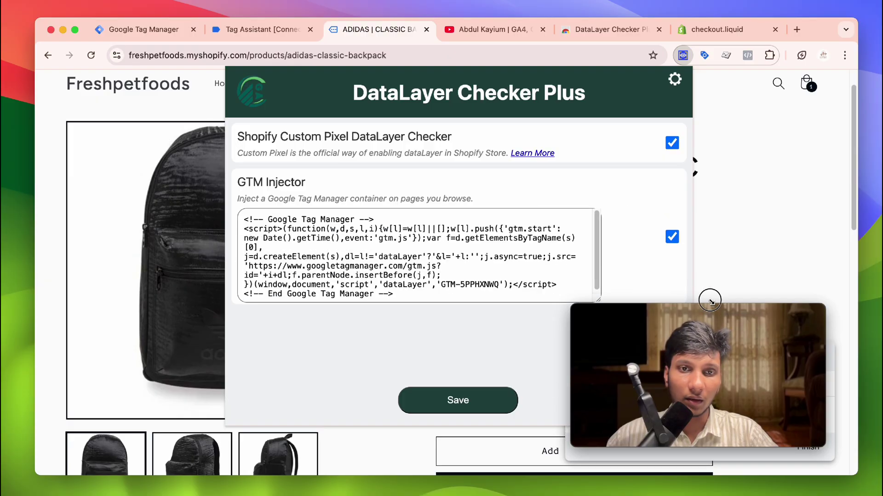
drag(419, 290, 223, 217)
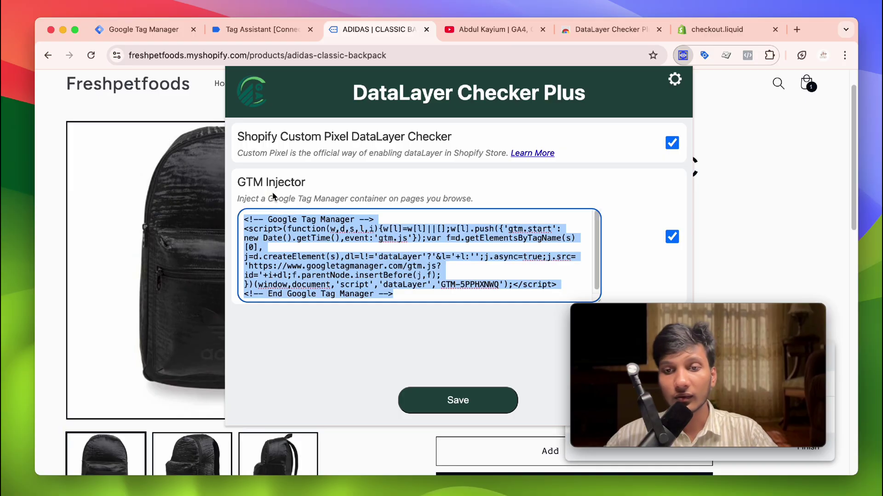
click(359, 254)
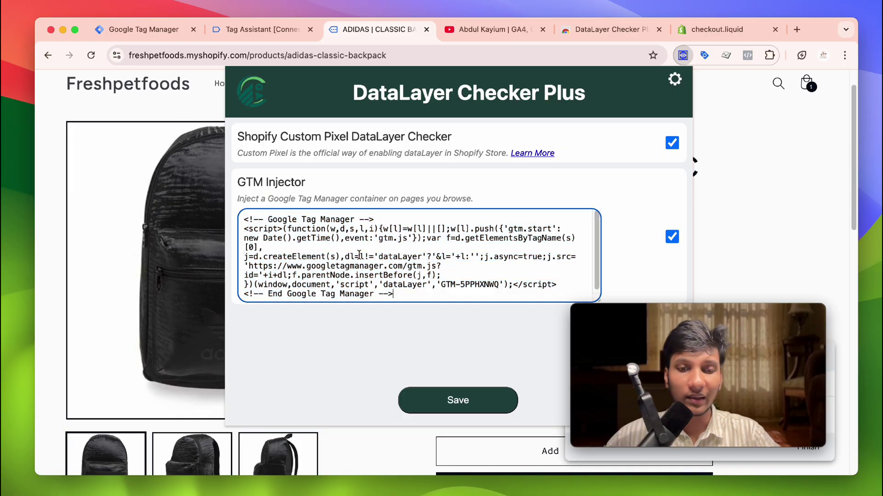
click(483, 405)
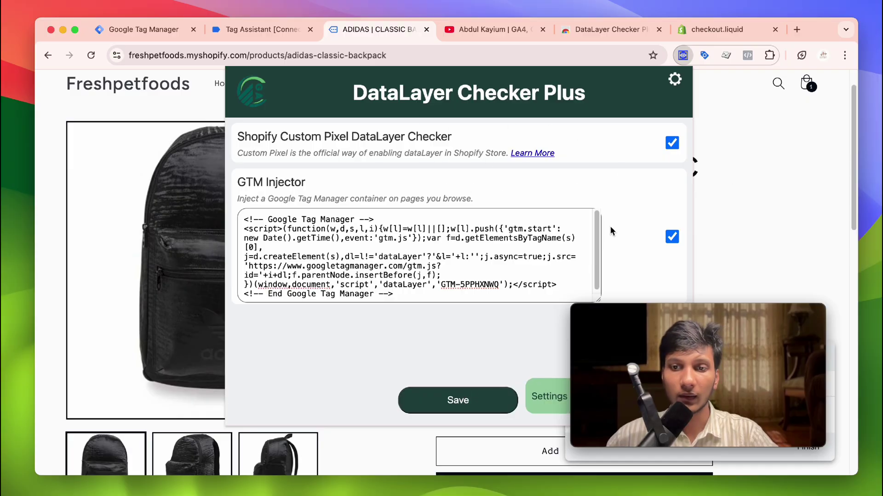
click(742, 203)
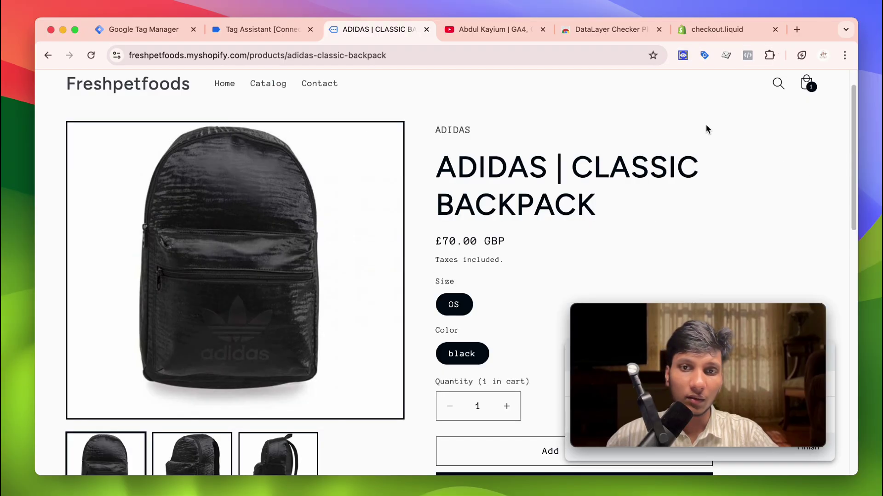
click(683, 55)
click(674, 81)
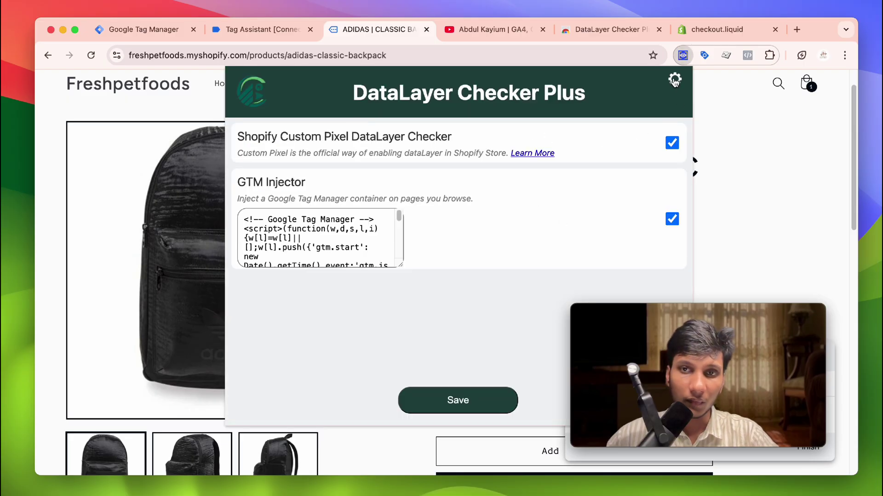
click(746, 219)
Step: Close the Tag Assistant and backpack product tabs, leaving the Tag Manager workspace
click(216, 33)
click(158, 33)
click(311, 29)
click(474, 195)
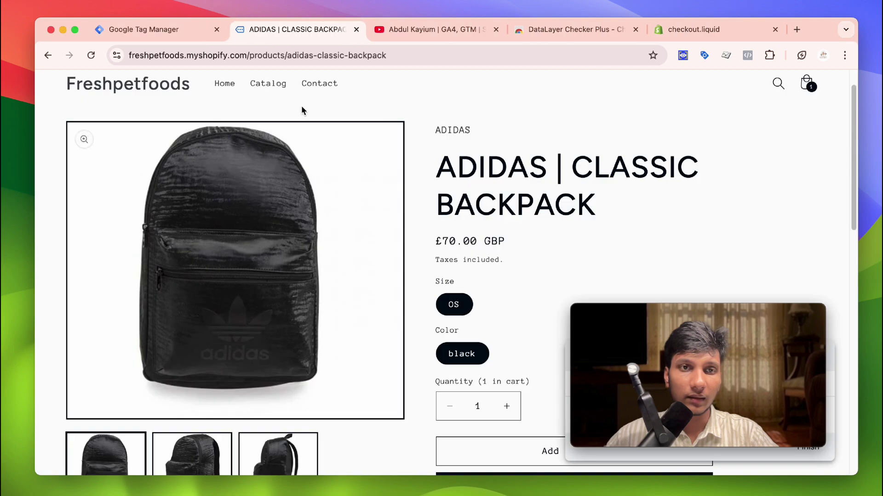
click(230, 55)
click(276, 55)
double_click(244, 55)
triple_click(244, 55)
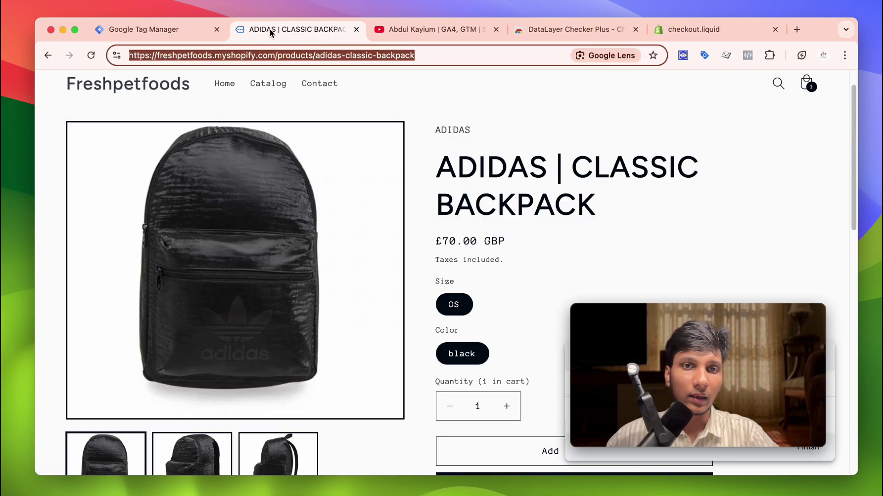
key(super+w)
click(188, 30)
Step: Connect Tag Assistant preview to the Freshpetfoods store, inspect the Set event, and place the test order
click(749, 139)
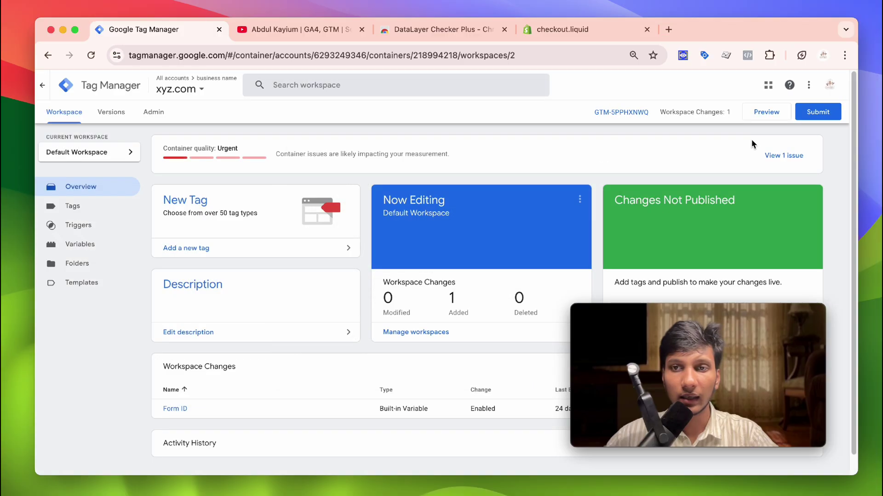
click(773, 115)
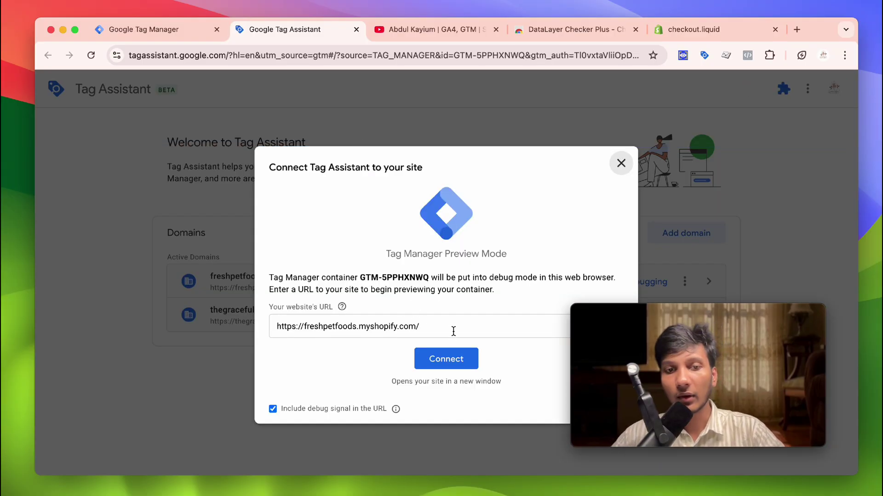
click(454, 358)
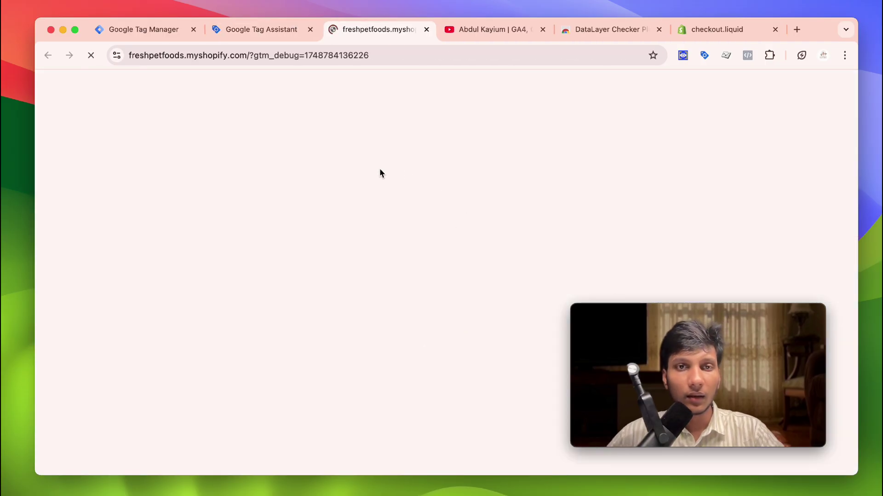
click(288, 35)
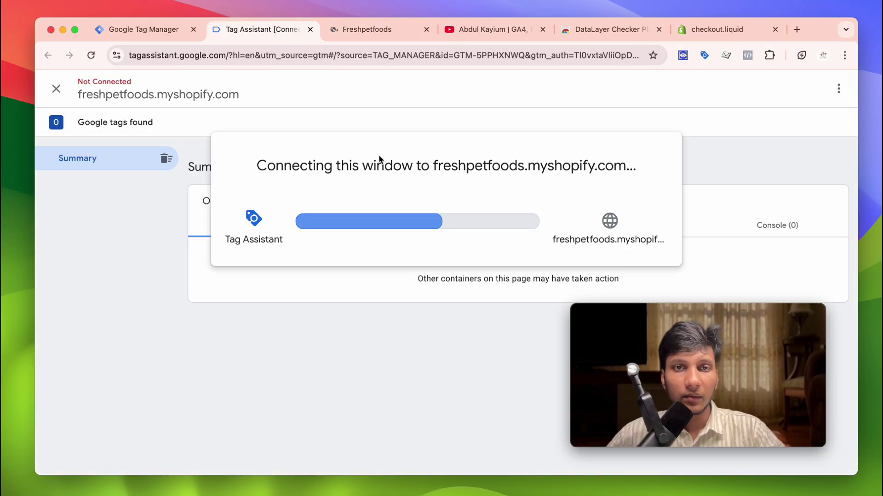
click(453, 297)
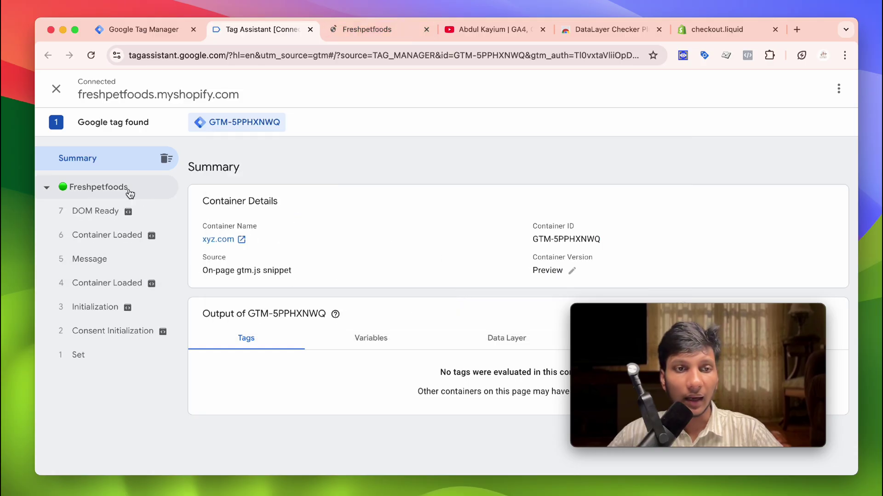
click(114, 359)
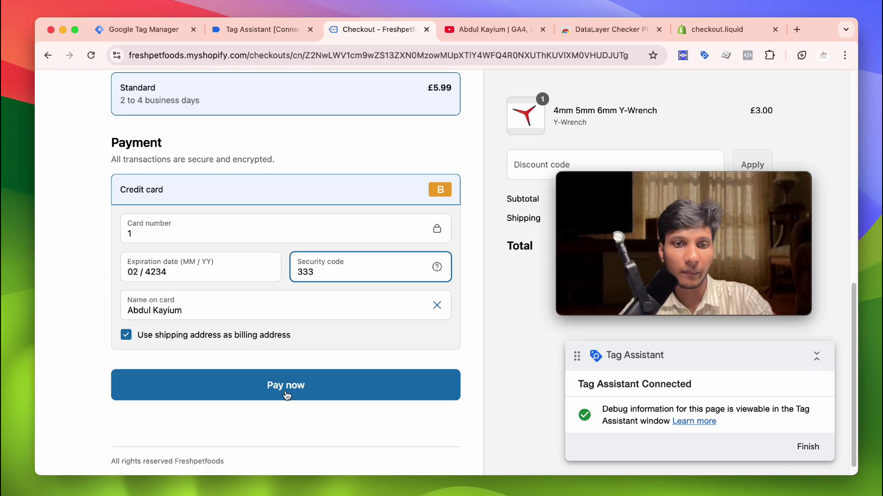
click(286, 392)
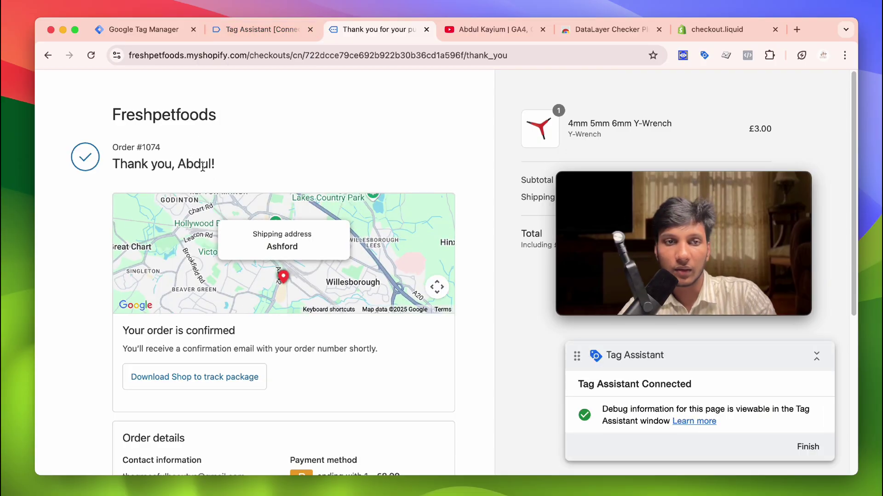
drag(181, 166, 222, 167)
click(274, 29)
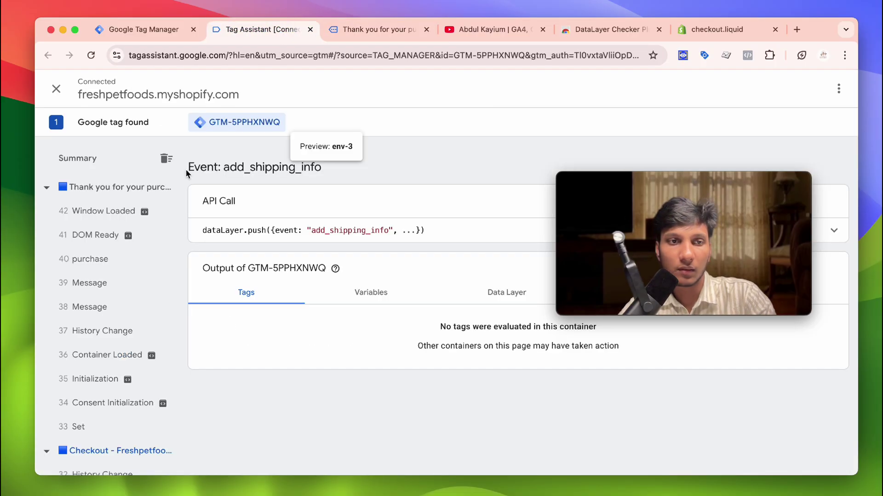
click(111, 263)
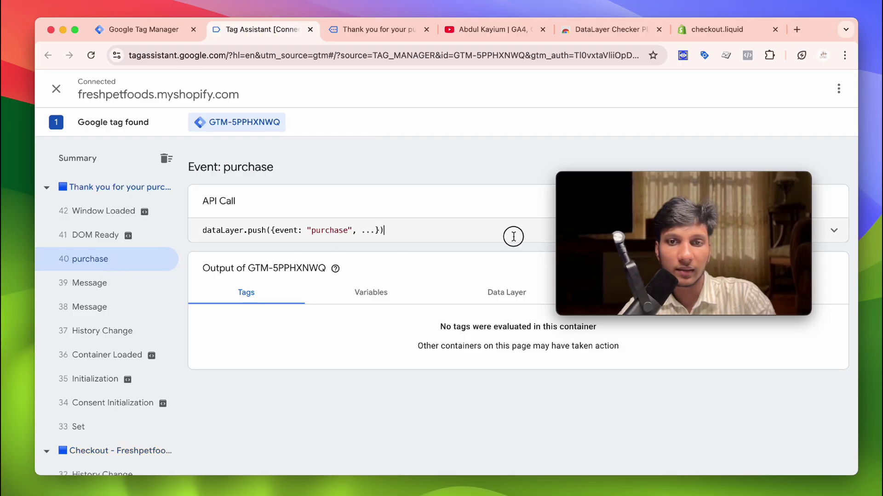
click(492, 294)
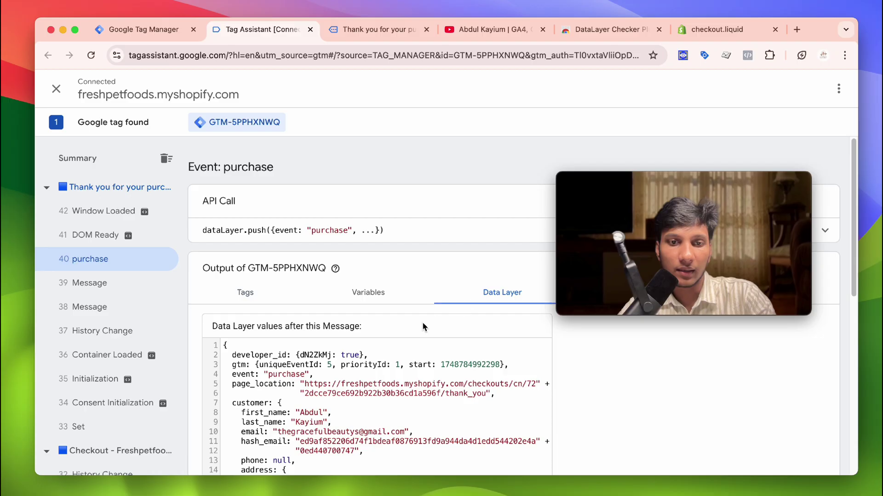
scroll(375, 311, down, 5)
scroll(277, 271, down, 5)
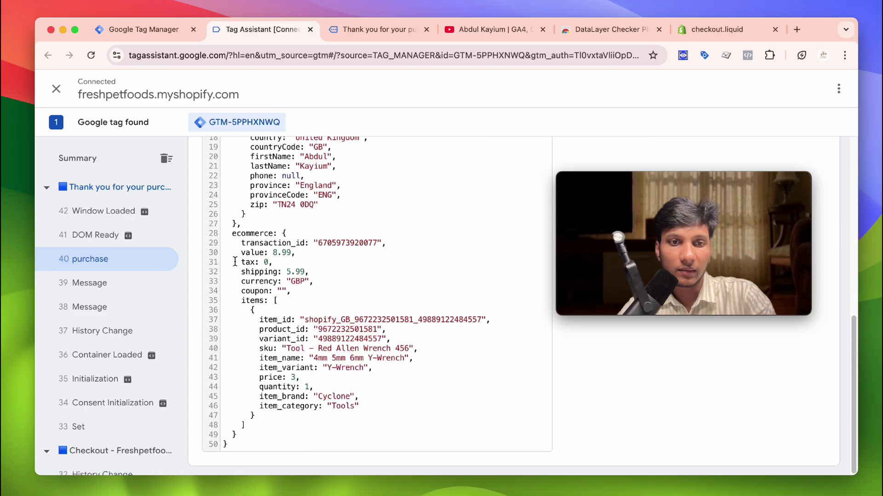
drag(228, 239, 268, 231)
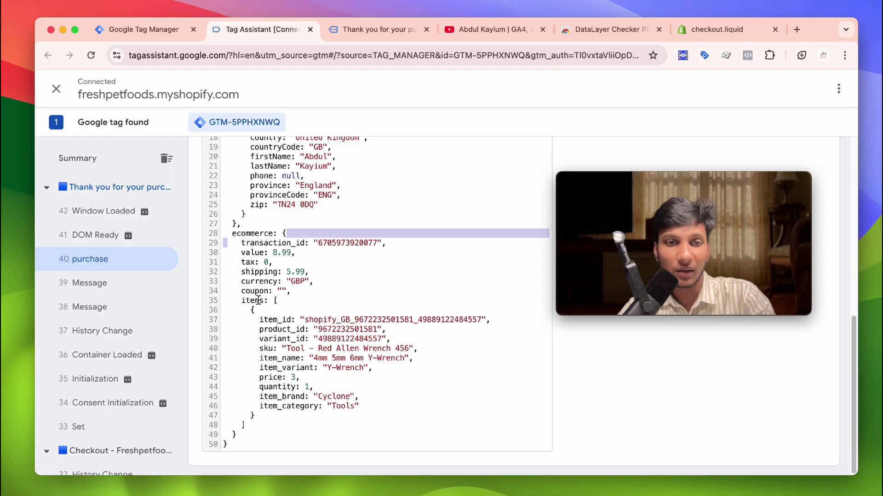
drag(248, 313, 327, 416)
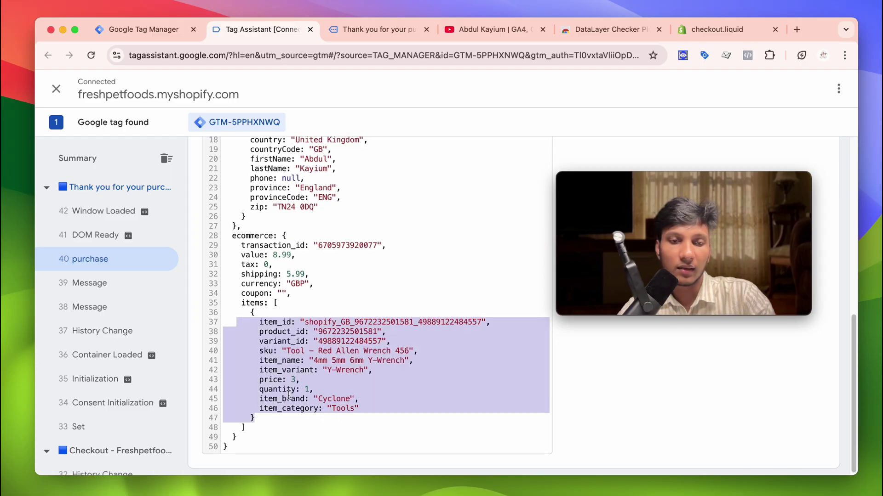
click(275, 380)
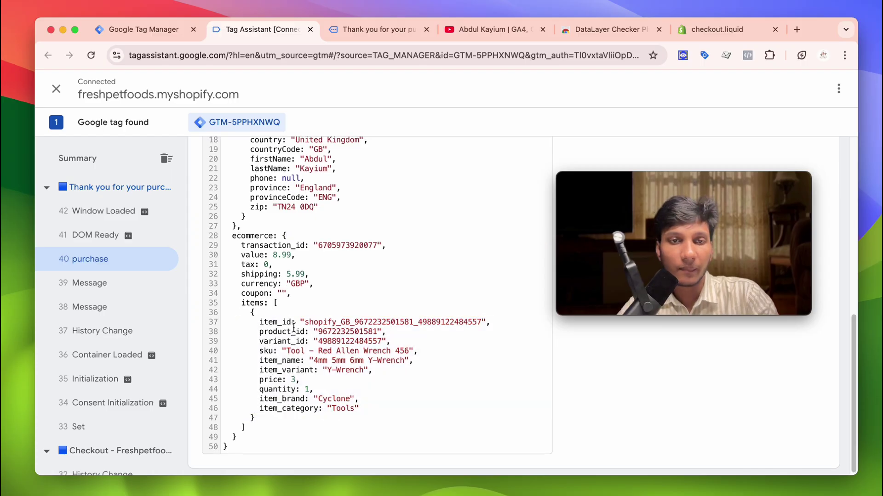
scroll(299, 328, up, 5)
scroll(300, 328, up, 3)
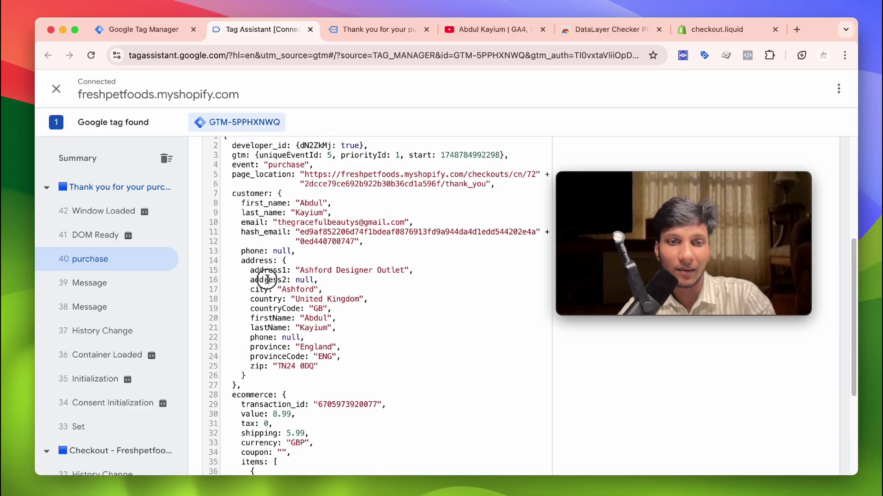
Step: Highlight the customer object fields in the purchase event's data layer
drag(234, 193, 336, 373)
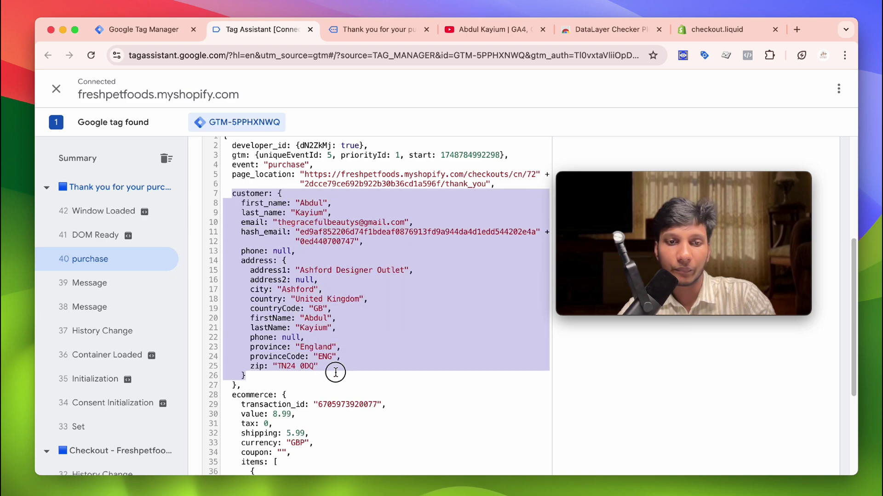
click(336, 373)
drag(232, 195, 277, 380)
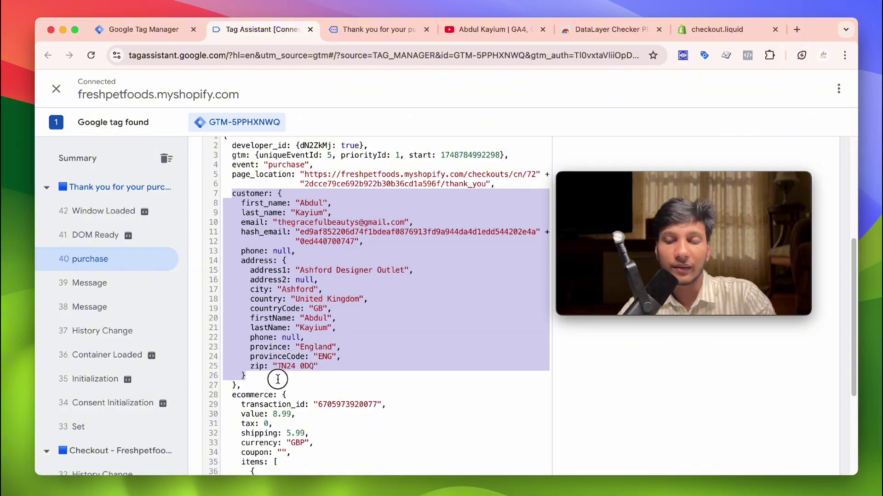
drag(240, 375, 221, 198)
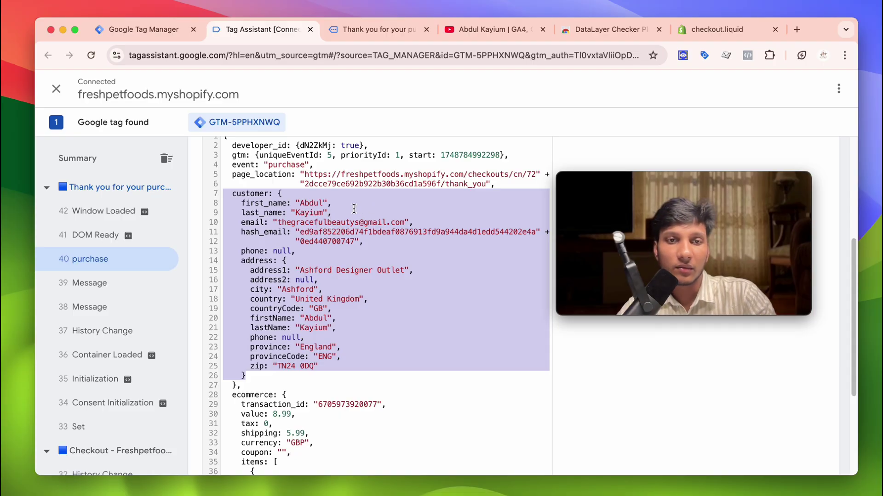
click(280, 200)
drag(275, 193, 276, 378)
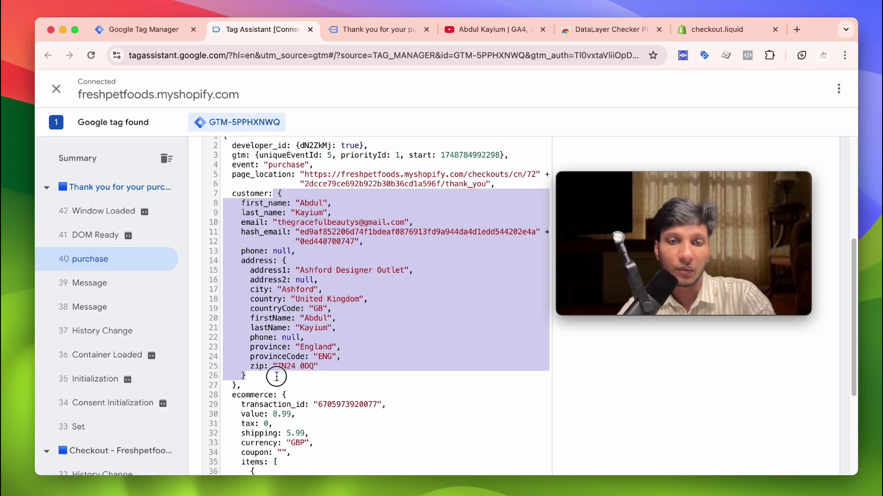
click(276, 377)
scroll(136, 281, down, 5)
scroll(134, 282, up, 5)
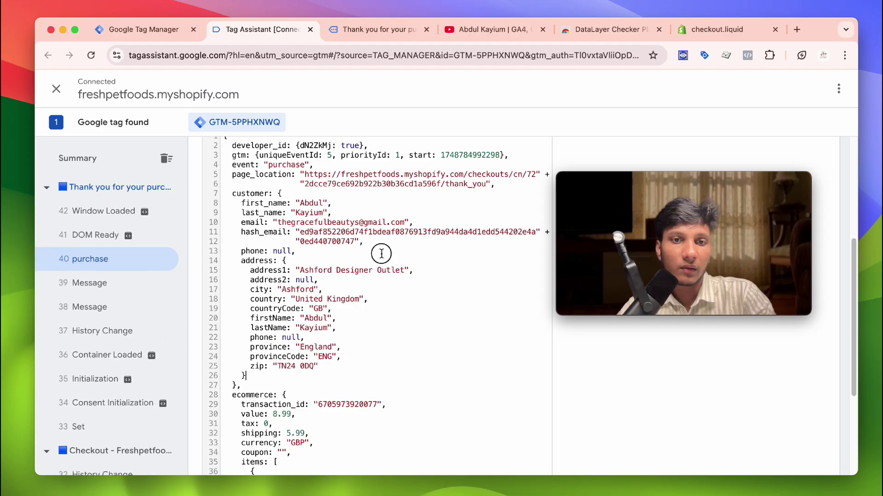
scroll(283, 261, up, 3)
Step: Highlight the purchase event name and view the tags fired for it
double_click(283, 268)
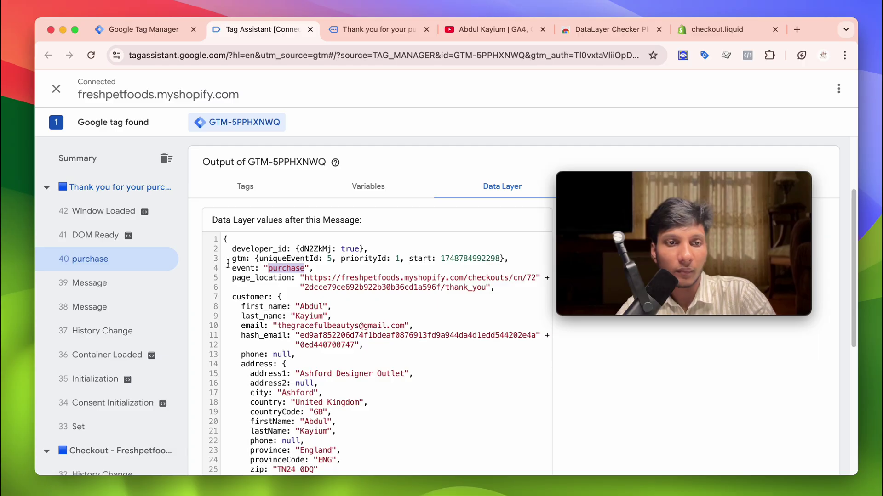
click(295, 271)
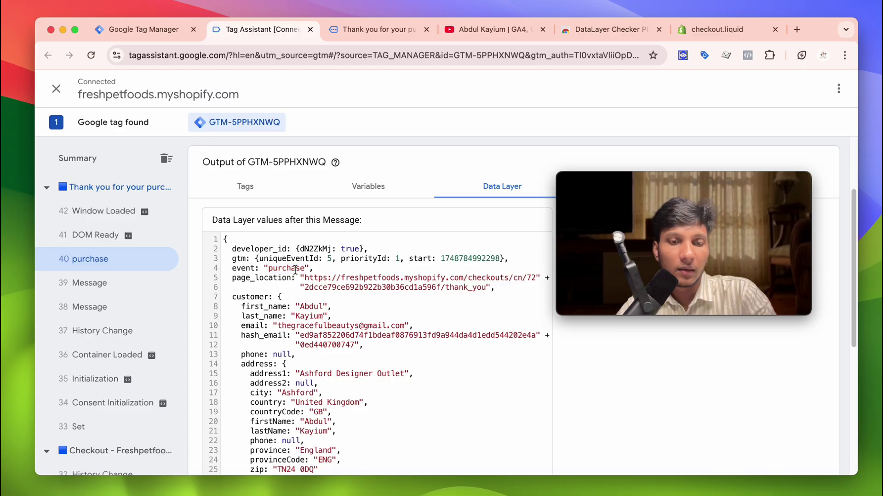
double_click(295, 269)
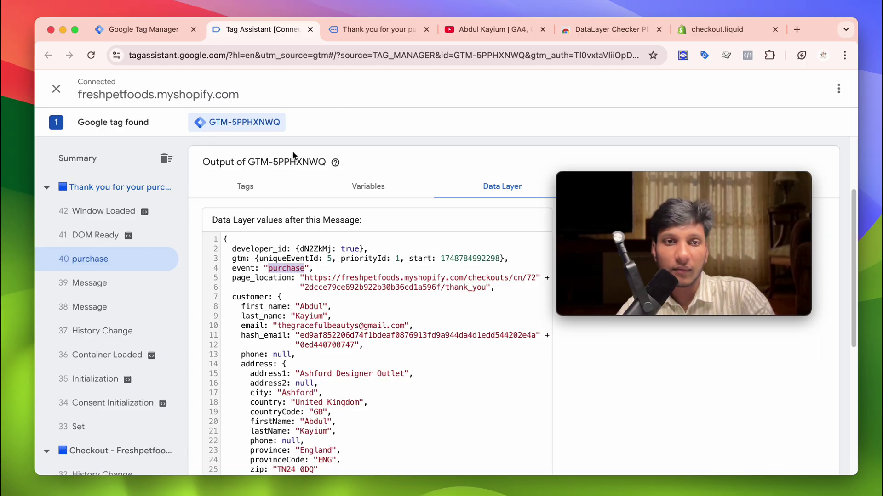
click(236, 187)
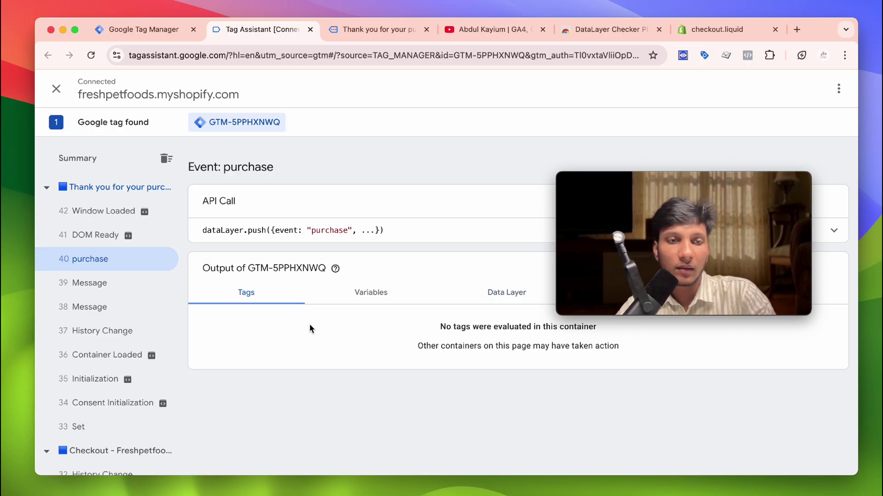
Step: Show the DataLayer Checker Plus event list on the order thank-you page
click(355, 31)
scroll(387, 176, down, 5)
click(683, 55)
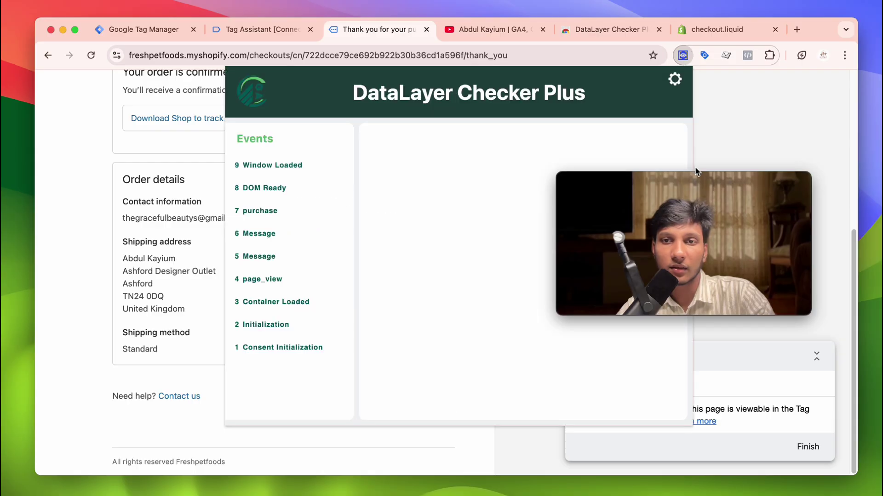
Step: Turn off the Shopify Custom Pixel DataLayer Checker and delete all the GTM Injector code
click(684, 80)
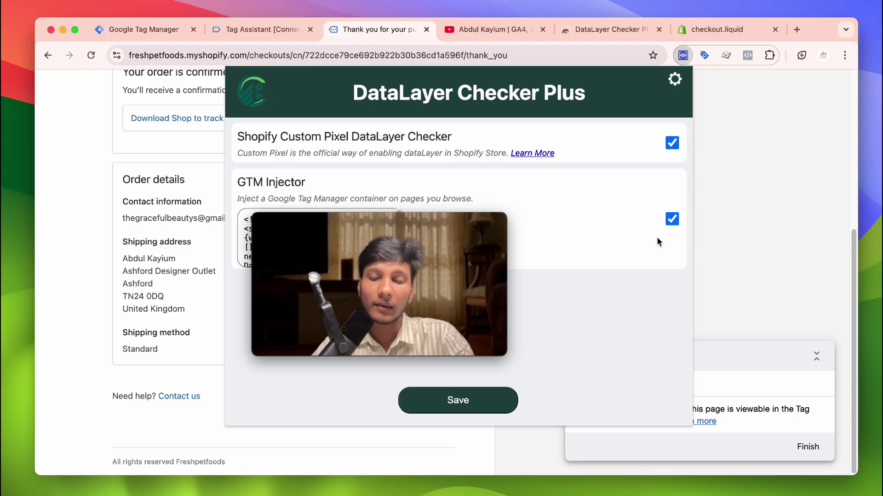
click(672, 143)
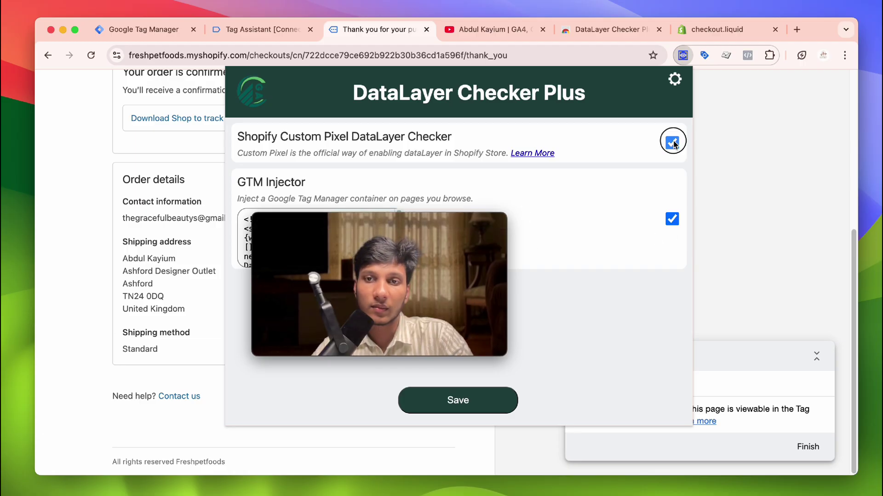
click(674, 220)
drag(463, 228, 783, 215)
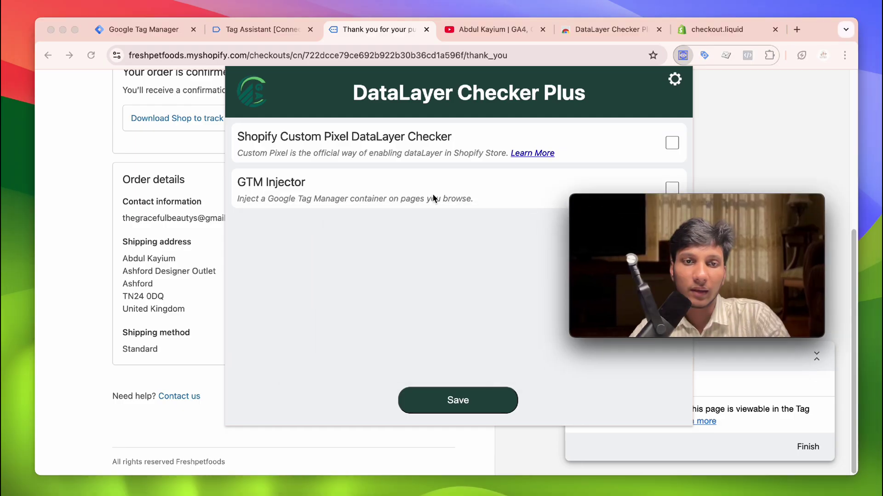
click(672, 188)
key(super+a)
key(BackSpace)
Step: Save the DataLayer Checker Plus settings and go back to the Google Tag Manager workspace
drag(654, 205, 416, 258)
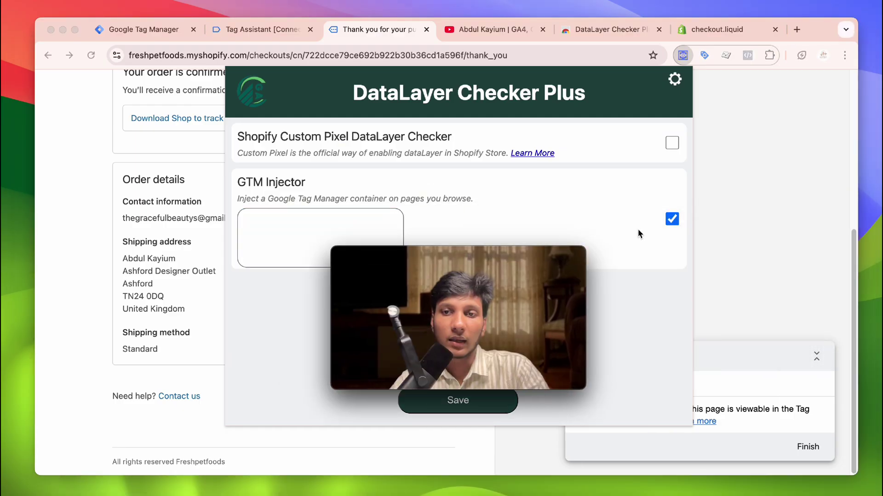
click(620, 321)
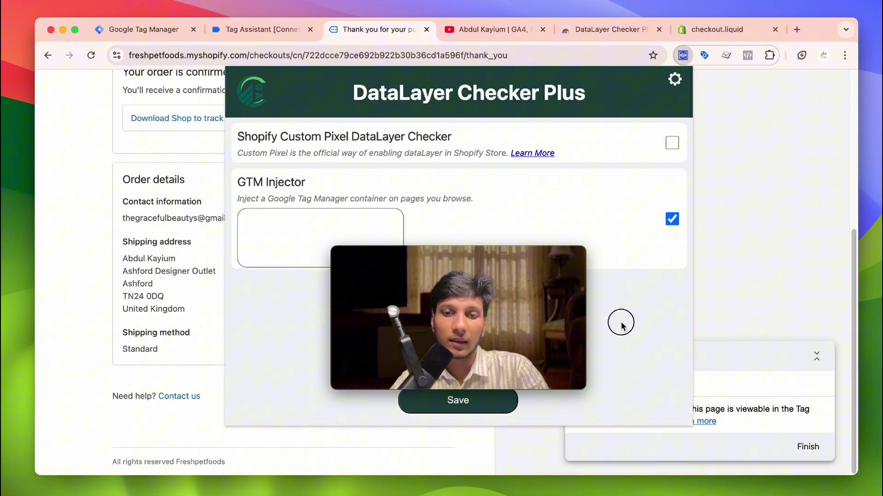
click(445, 413)
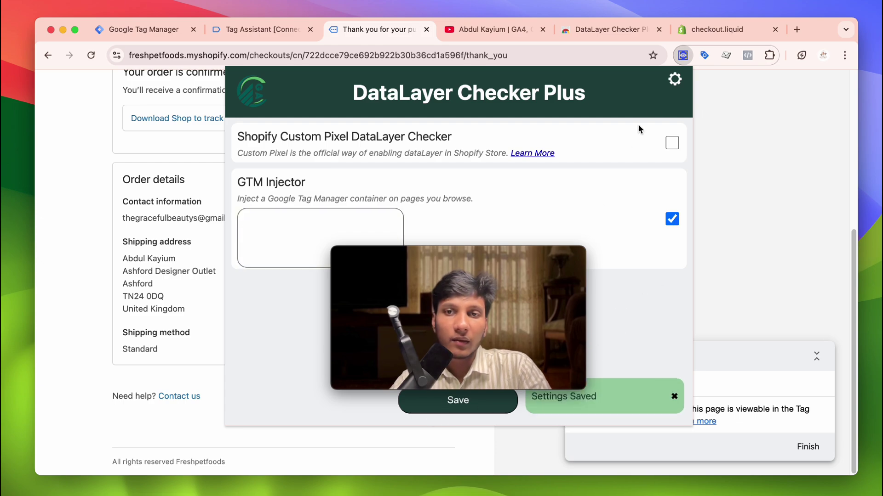
click(737, 113)
click(158, 31)
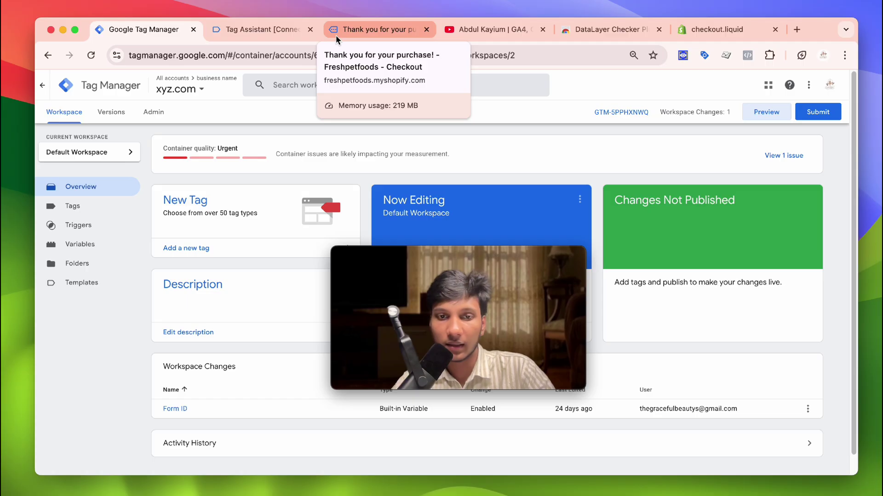
Step: Glance at the DataLayer Checker Plus Web Store listing, then return to the Tag Assistant purchase event
click(278, 30)
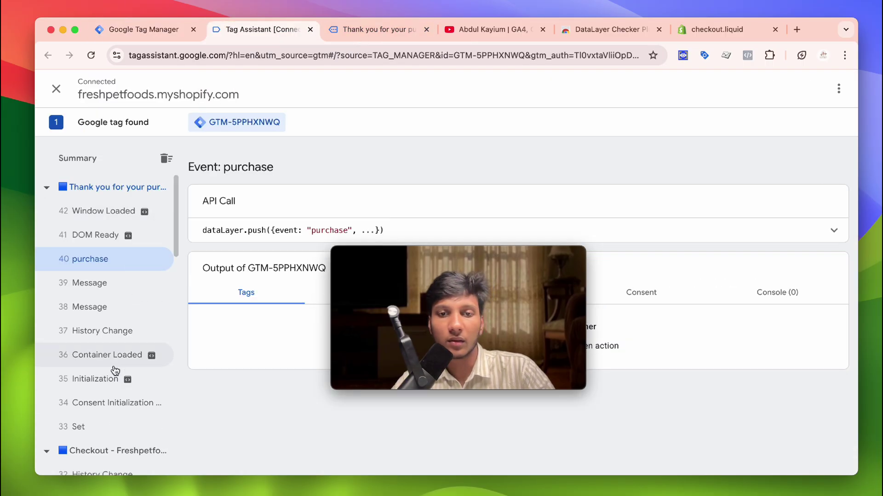
click(603, 29)
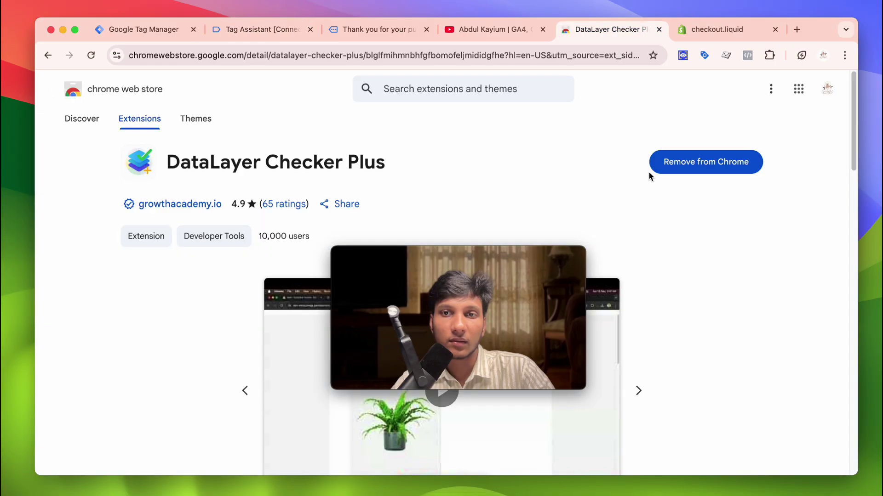
click(271, 30)
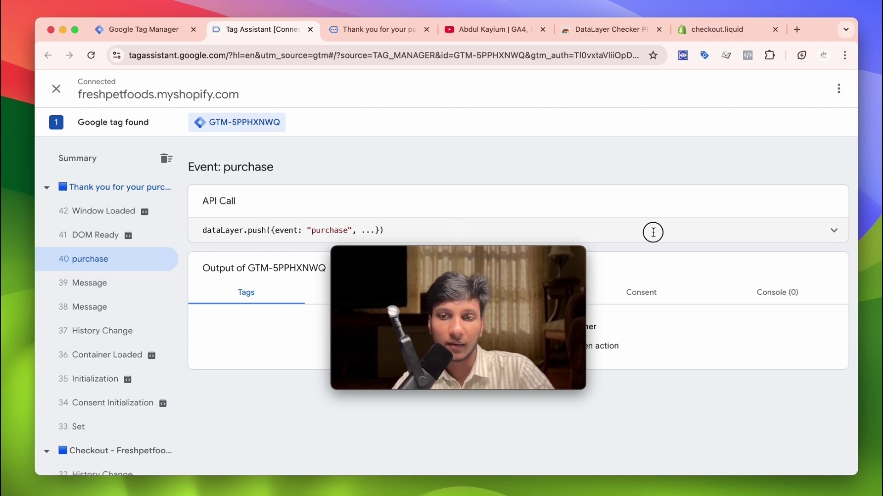
Step: Expand the purchase dataLayer.push (8.99 value, 5.99 shipping, GBP, Y-Wrench), then return to the order confirmation page
click(833, 232)
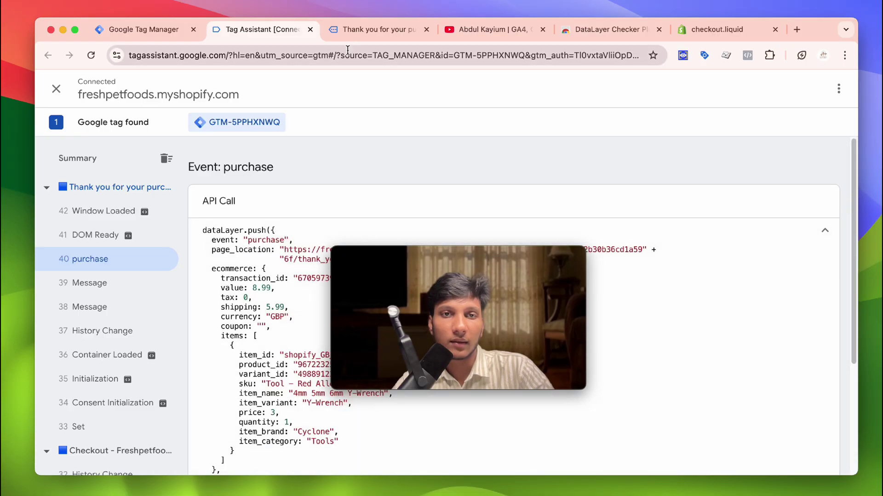
click(354, 32)
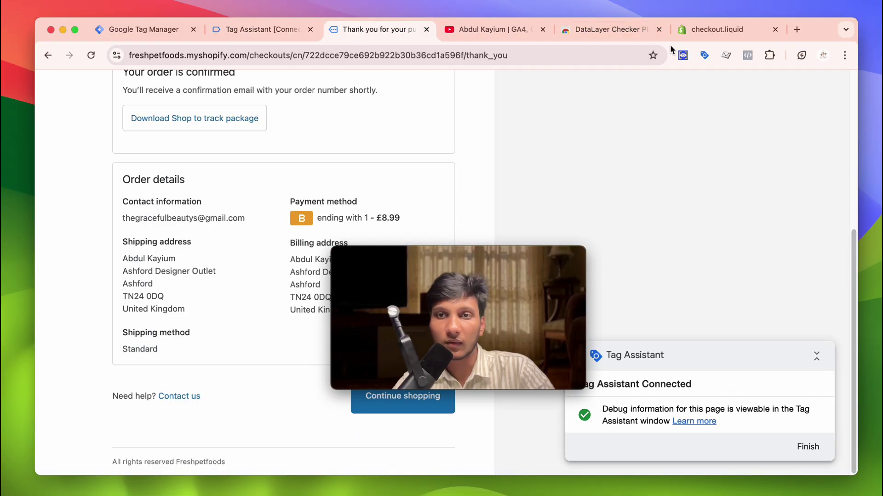